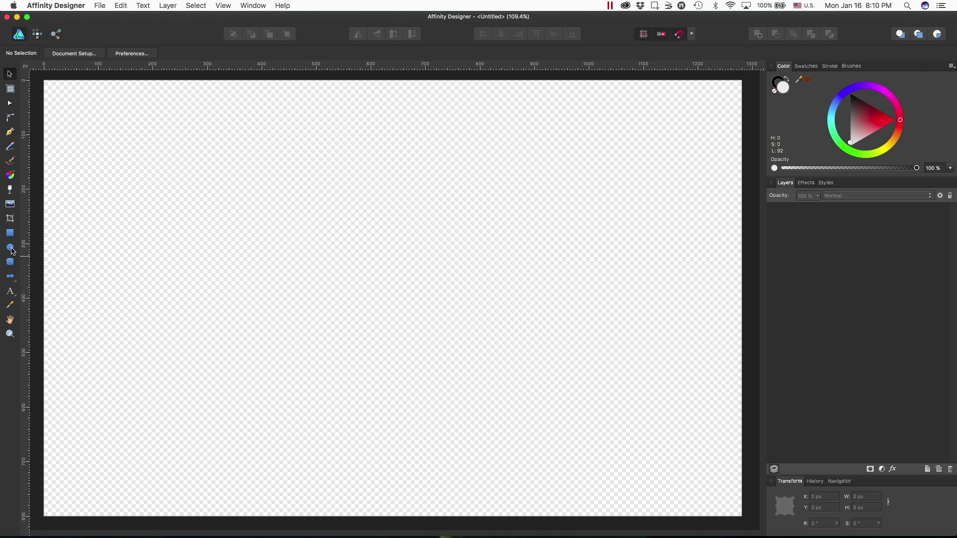
Step: Draw a wide, flat ellipse about 685 px by 132 px and fill it with black at 25% opacity
left_click(10, 248)
left_click_drag(173, 227, 547, 298)
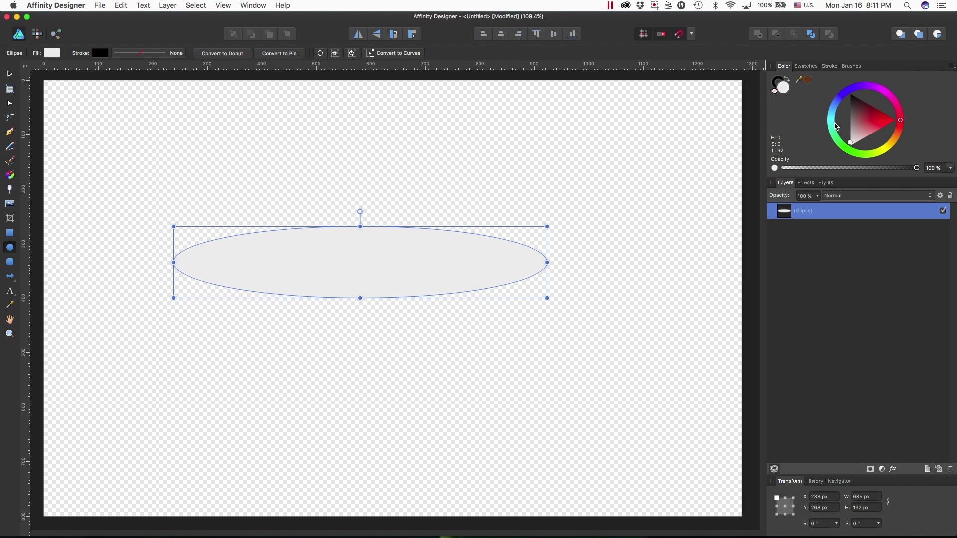
left_click_drag(854, 115, 813, 74)
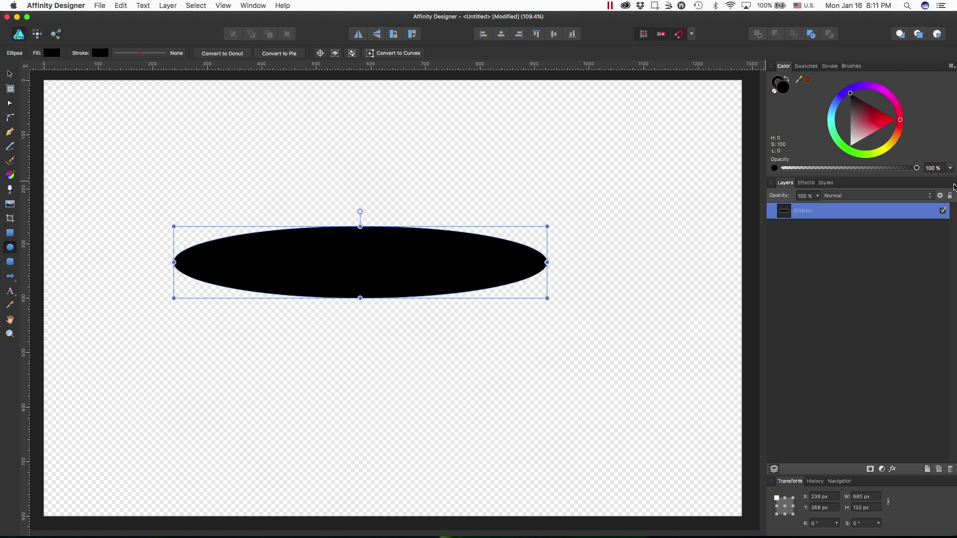
left_click_drag(917, 168, 820, 178)
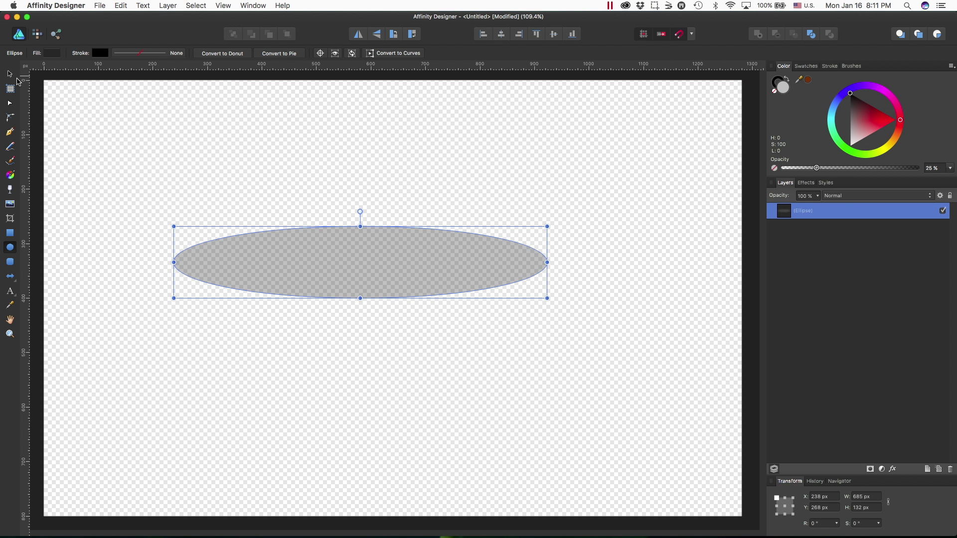
left_click(10, 73)
left_click(183, 133)
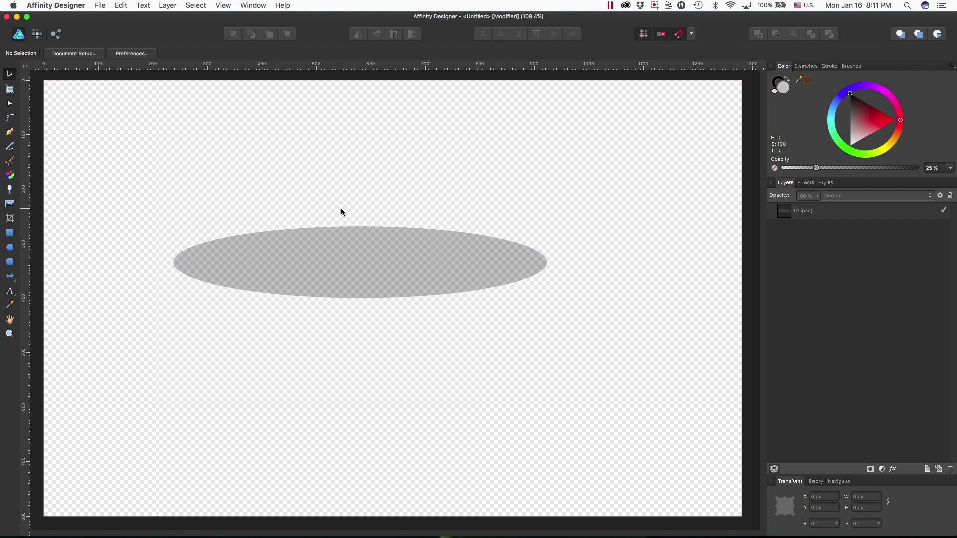
left_click(372, 242)
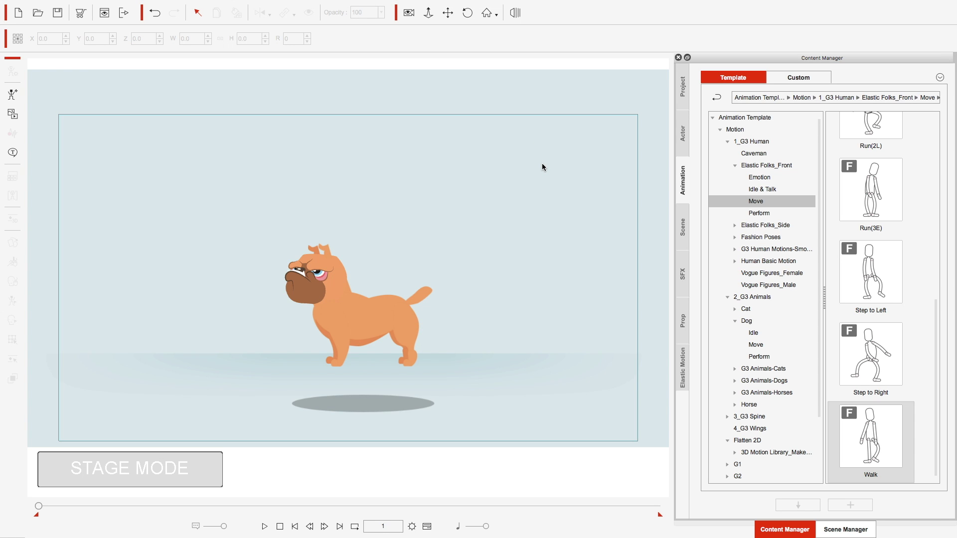
Step: In CrazyTalk Animator, shift the dog to about X 7.6, Y 2.9 and place the shadow ellipse beneath its feet
left_click(358, 309)
left_click_drag(364, 311, 337, 315)
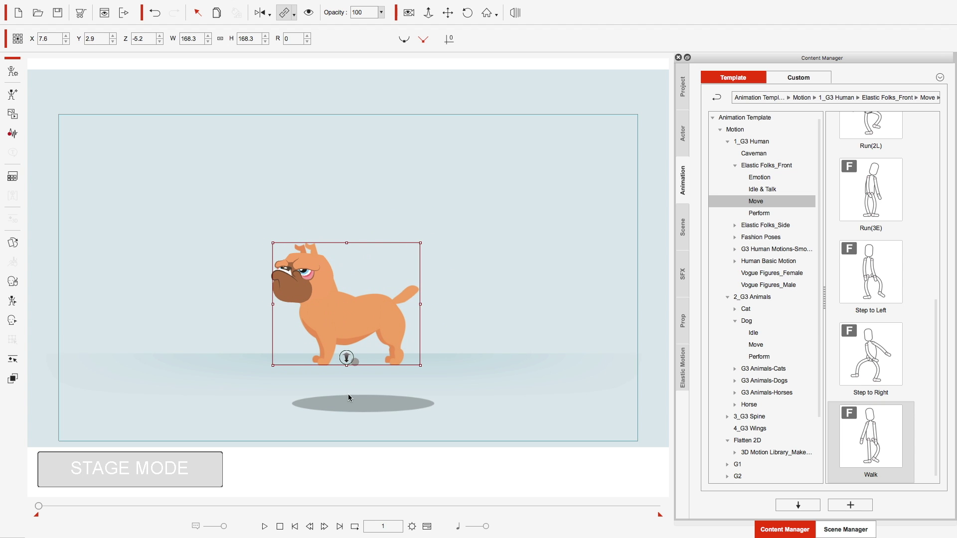
left_click(353, 407)
left_click_drag(353, 406, 325, 365)
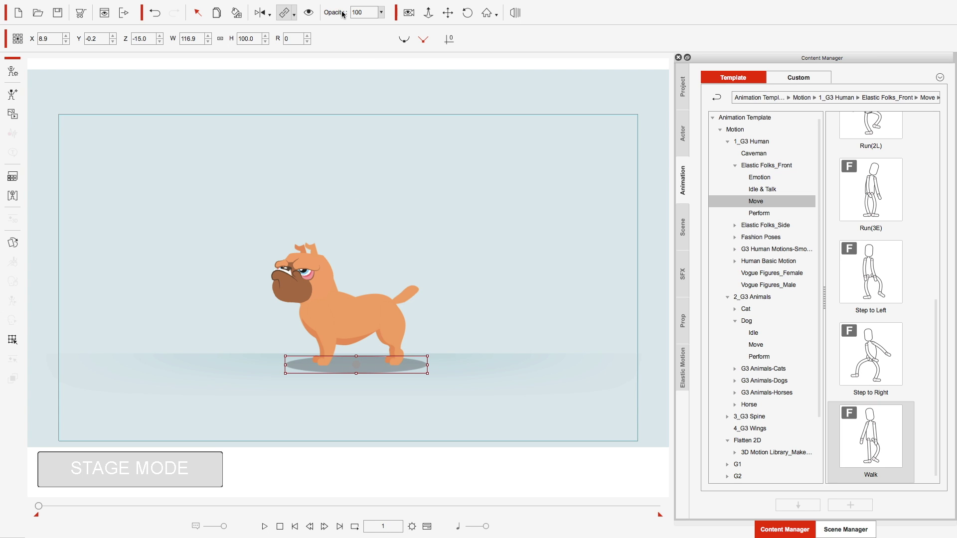
Step: Set the shadow's opacity to 43 and nudge it closer under the dog's paws, to about X 6.3, Y 2.9
left_click(382, 13)
left_click_drag(389, 24, 370, 29)
left_click(471, 199)
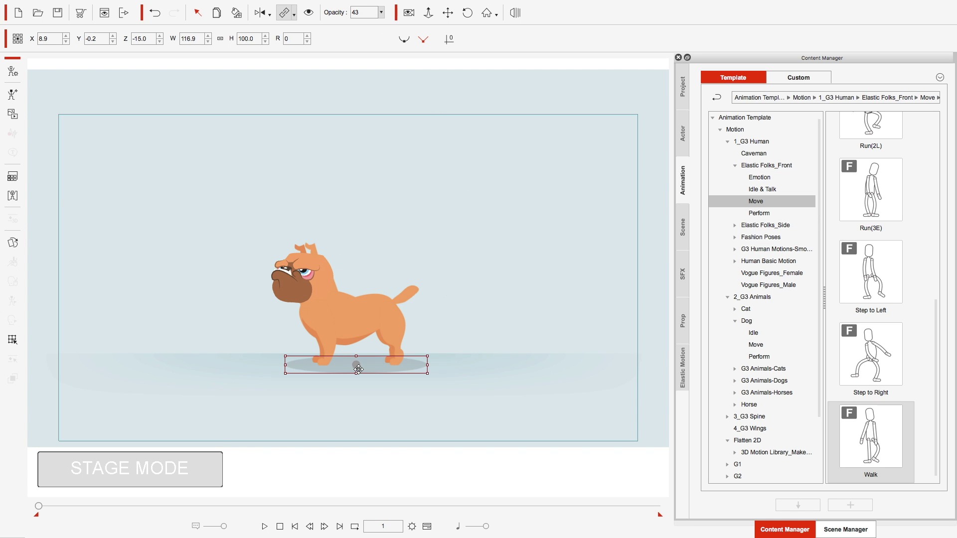
left_click_drag(356, 369, 374, 363)
key("ctrl+z")
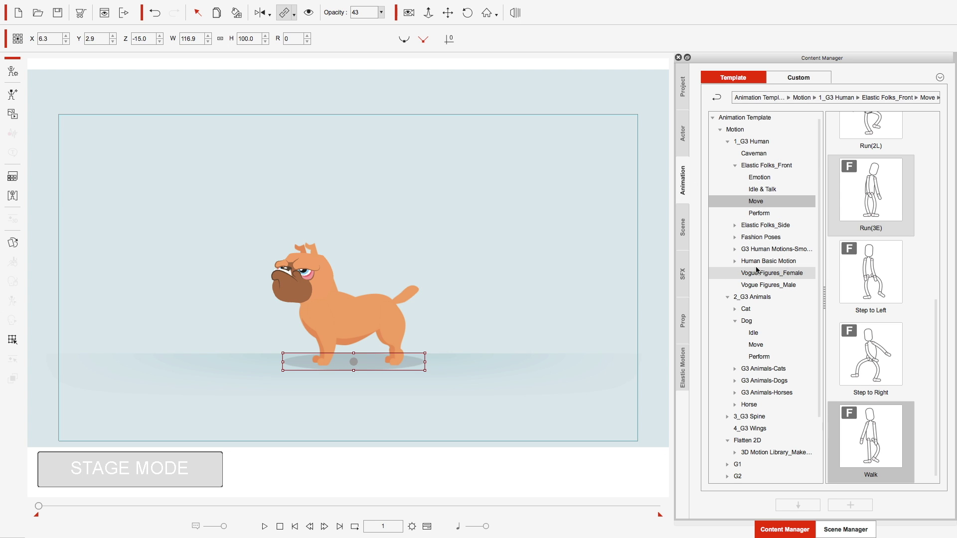
Step: Apply the Run(1S) motion followed by the Run(2L) motion from the Dog Move templates to the dog
left_click(747, 320)
left_click(756, 201)
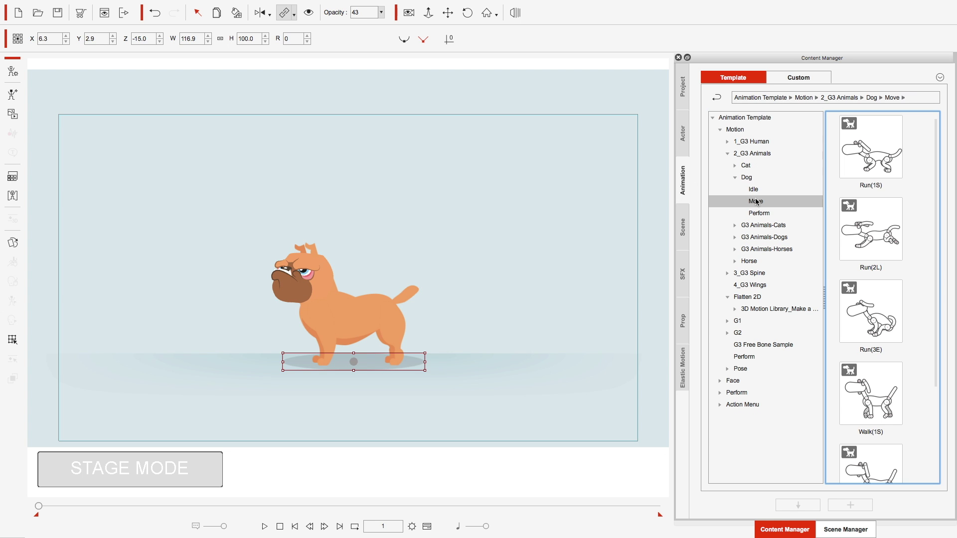
double_click(879, 158)
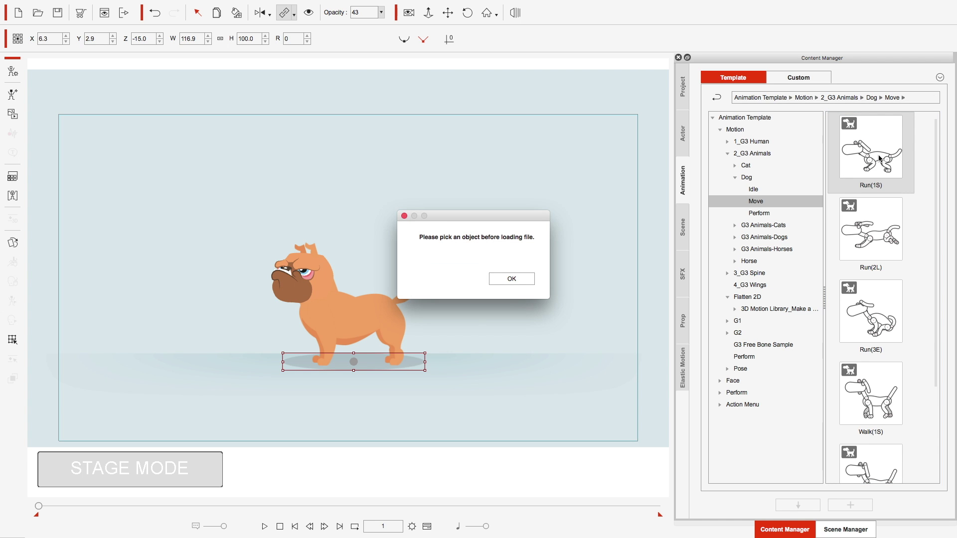
left_click(522, 280)
left_click(380, 305)
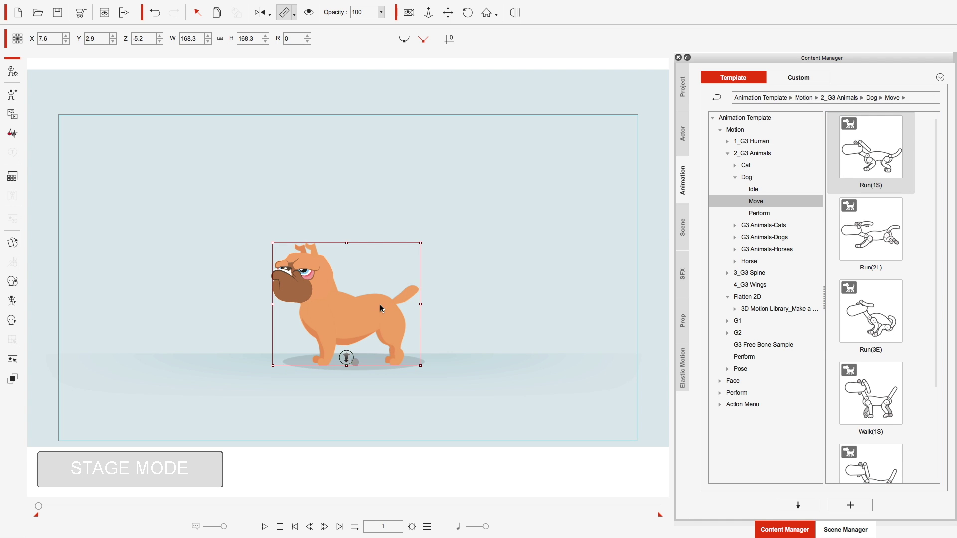
double_click(857, 165)
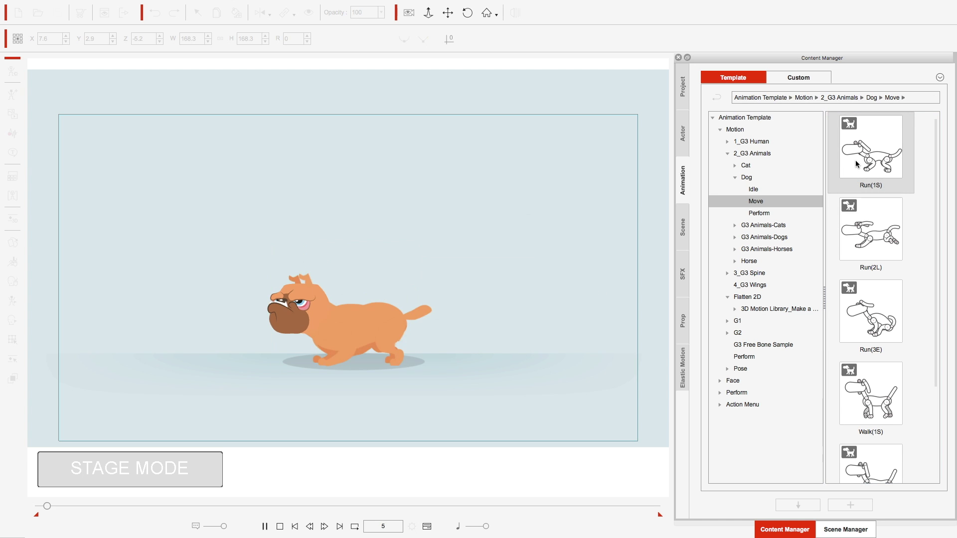
double_click(872, 246)
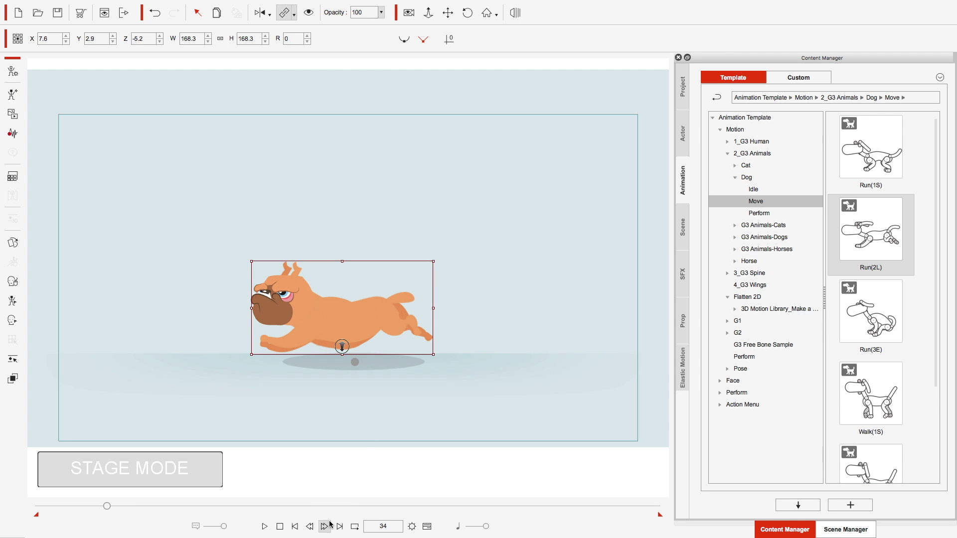
Step: Extend the dog's Run(2L) motion clip to frame 300 in the Timeline and play the animation from the first frame
left_click(427, 528)
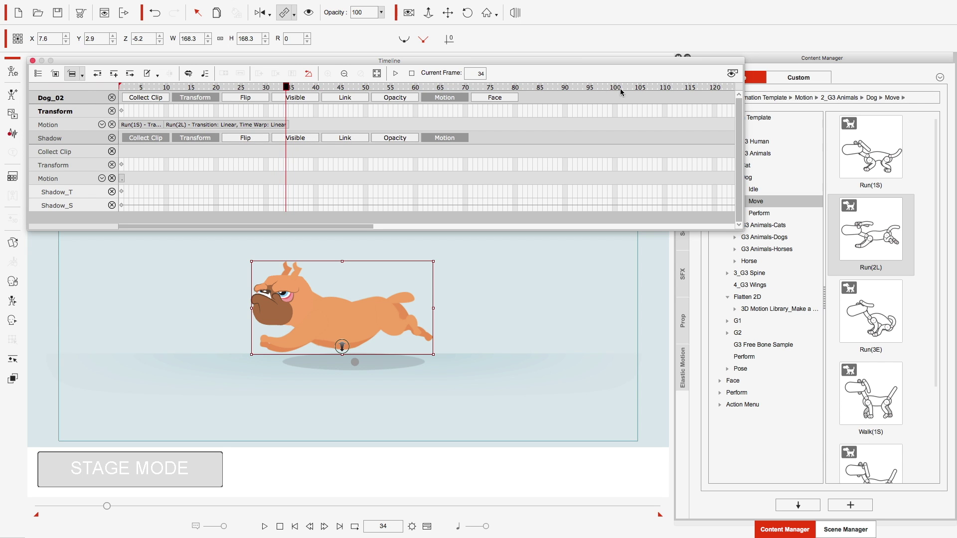
left_click(344, 73)
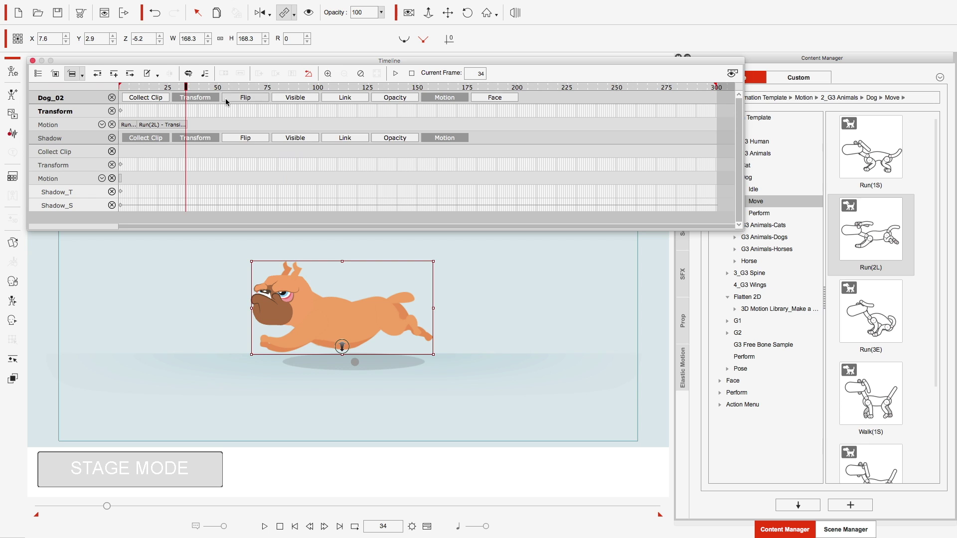
left_click(159, 126)
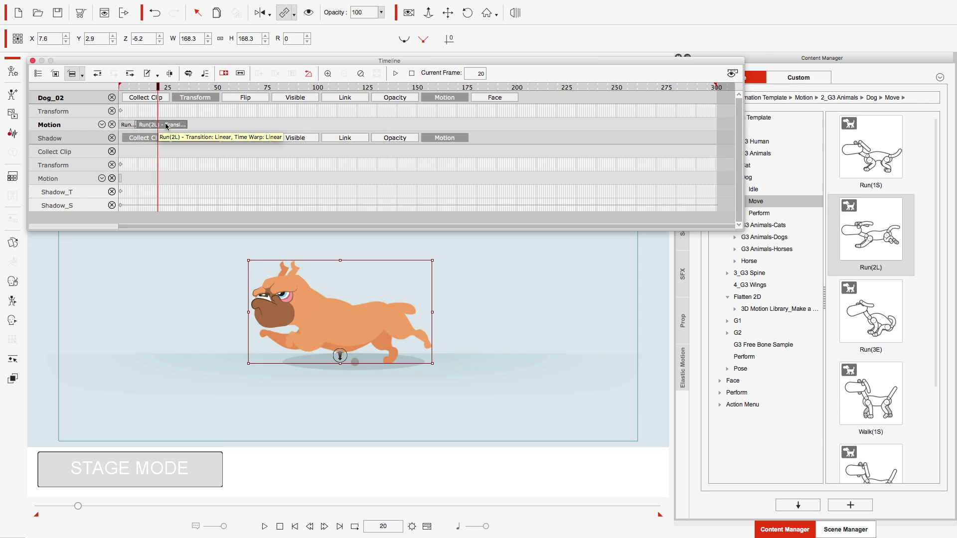
left_click_drag(186, 127, 751, 122)
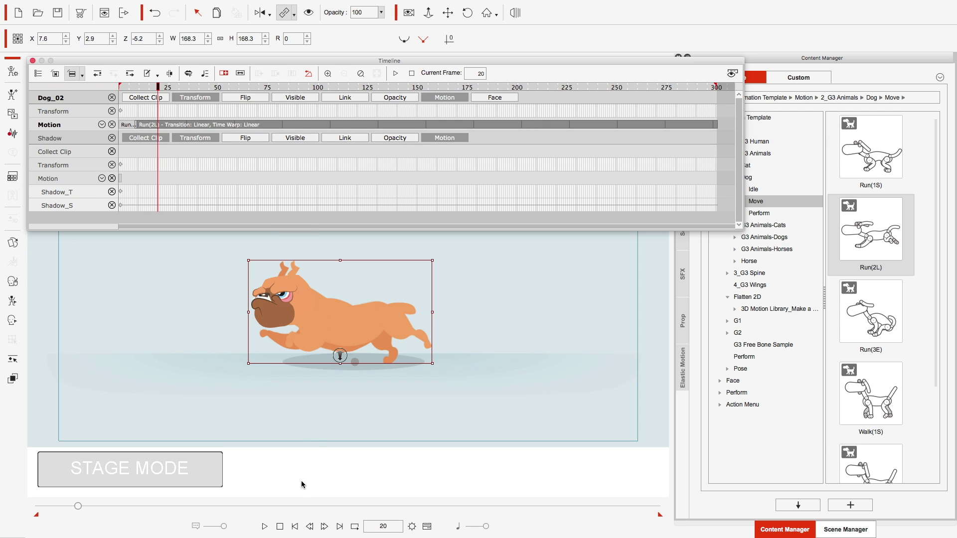
left_click(295, 526)
left_click(264, 526)
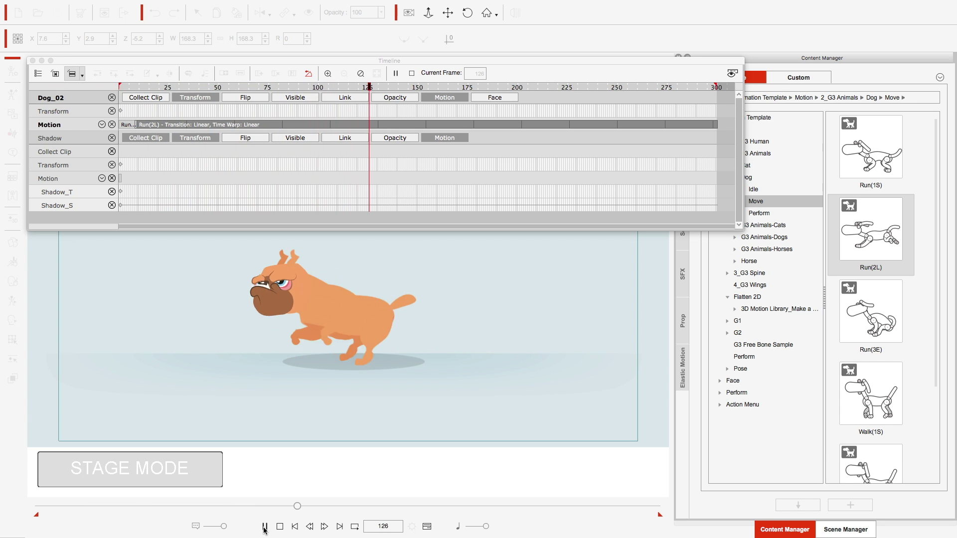
left_click(295, 526)
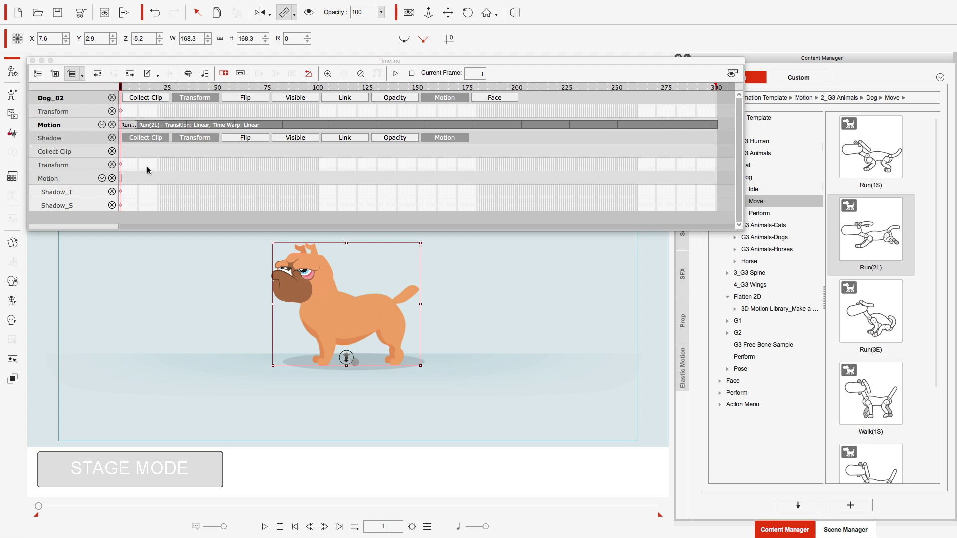
Step: Add a Transform key at frame 280 on the dog's Transform track
left_click(328, 74)
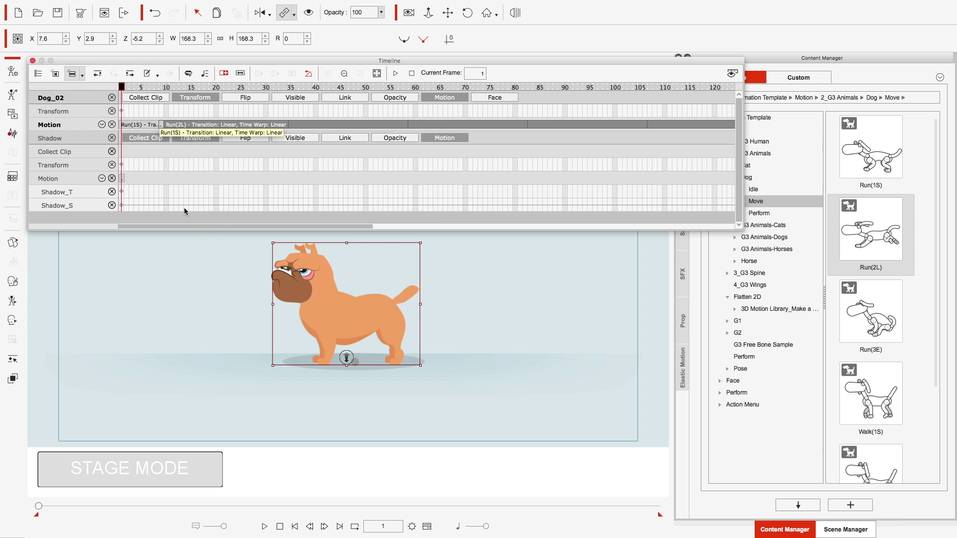
left_click_drag(199, 226, 626, 224)
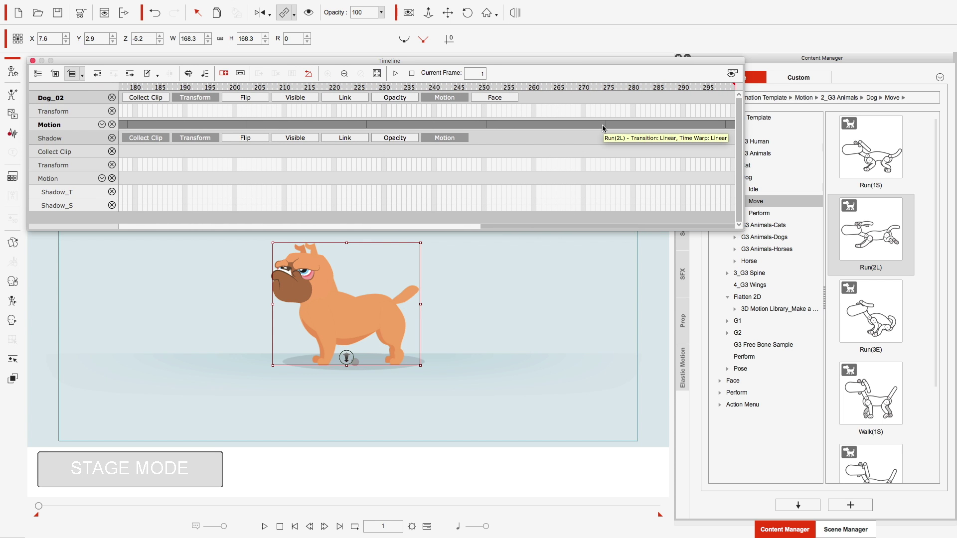
left_click(634, 86)
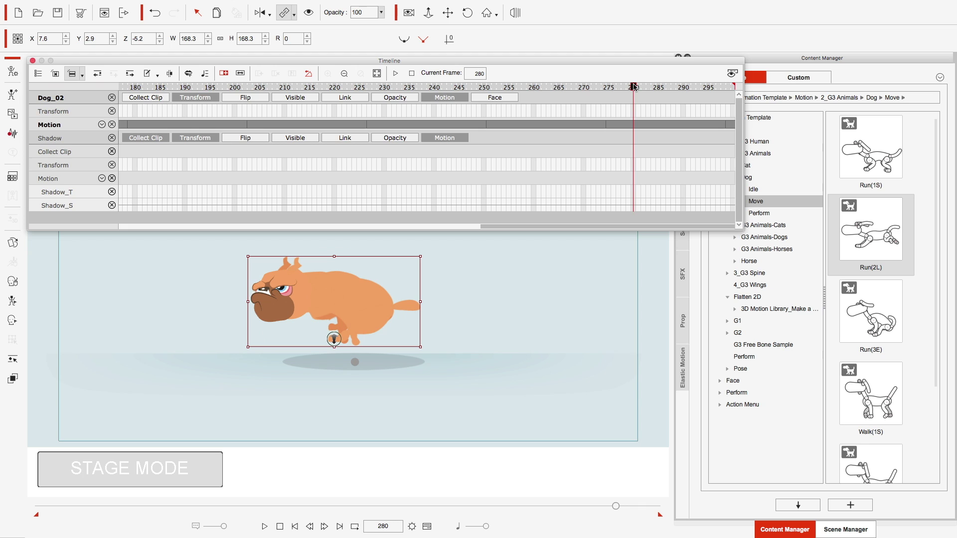
left_click(634, 113)
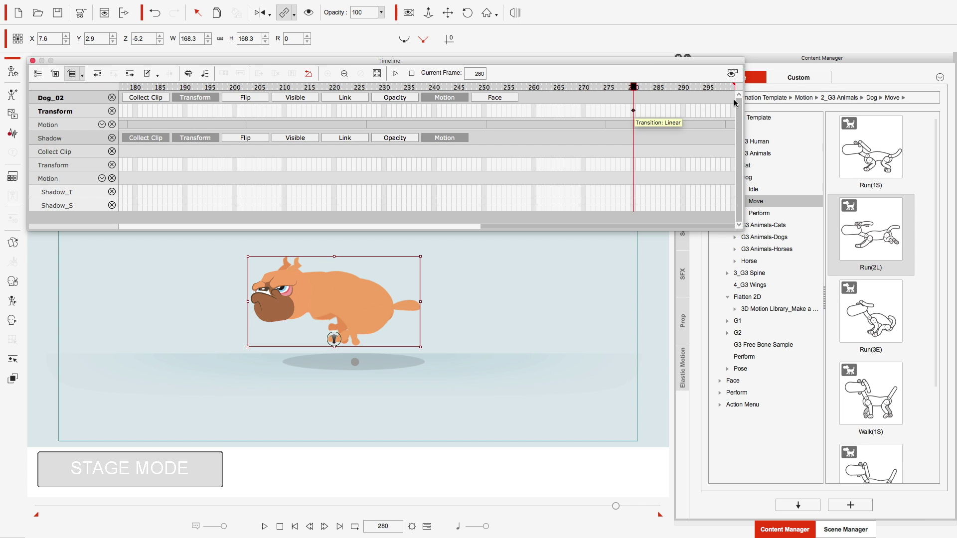
Step: Add a Transform key at frame 300 for the dog and move it off the stage in front of it, to about X -367.4, Y 3.5
left_click(633, 87)
left_click_drag(634, 88, 763, 93)
left_click(733, 111)
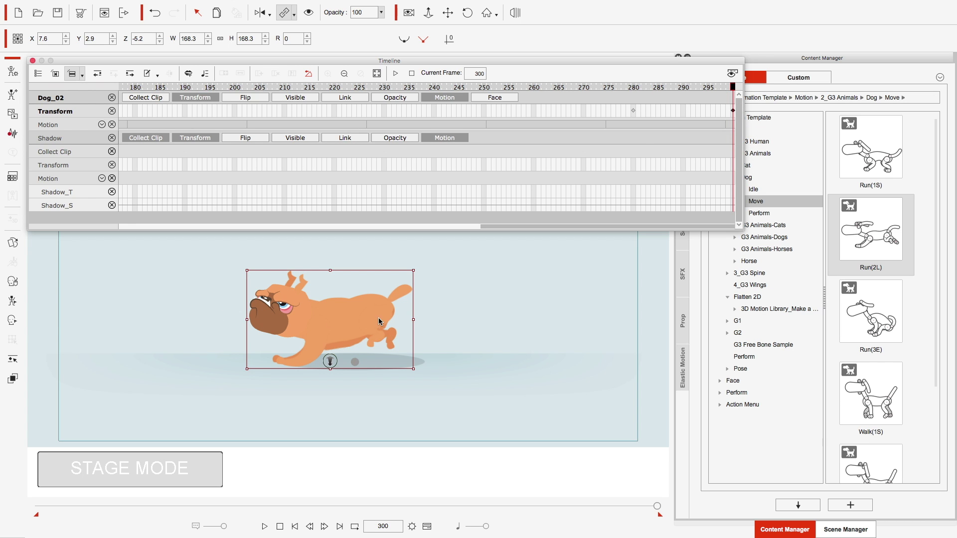
left_click_drag(375, 316, 18, 320)
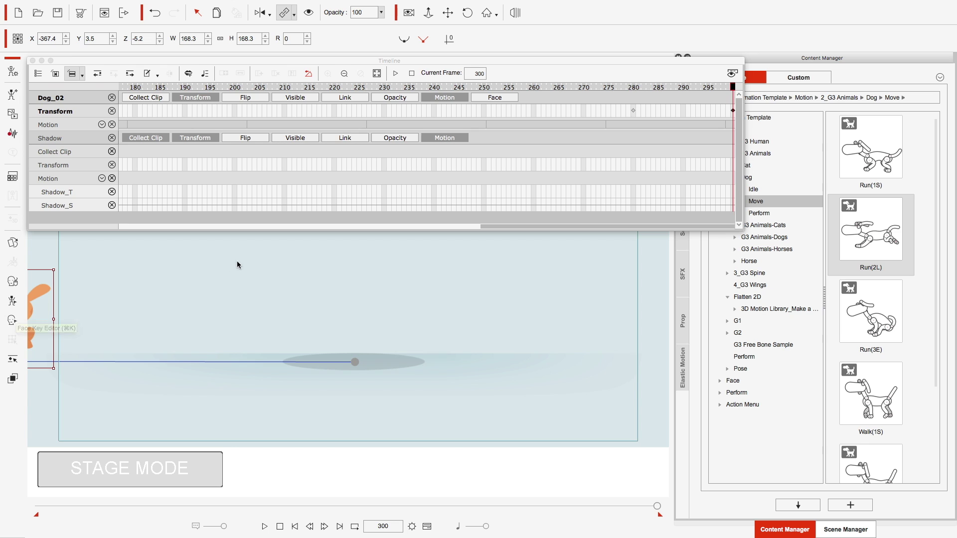
Step: Check the dog's key at frame 280, play its run off the stage from frame 201, and return to the first frame
left_click(633, 110)
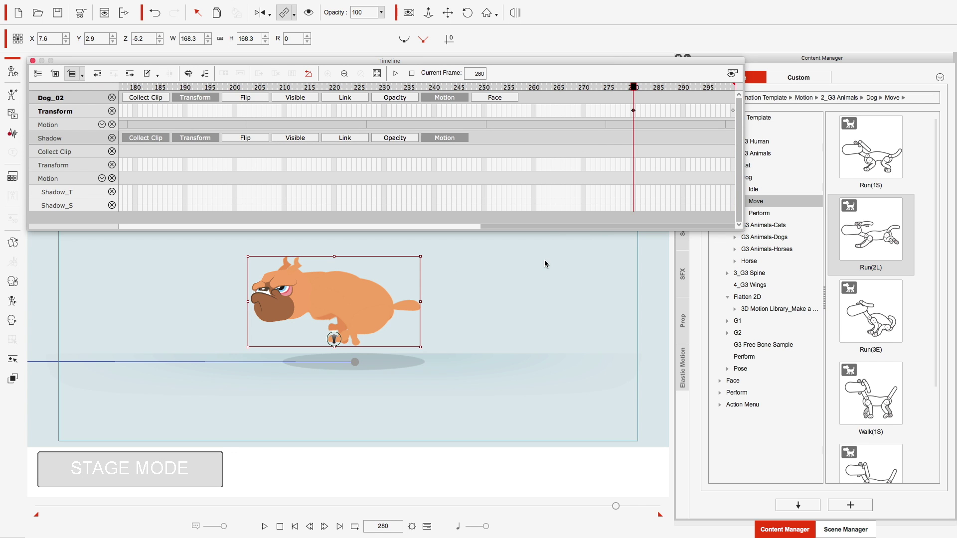
left_click(296, 526)
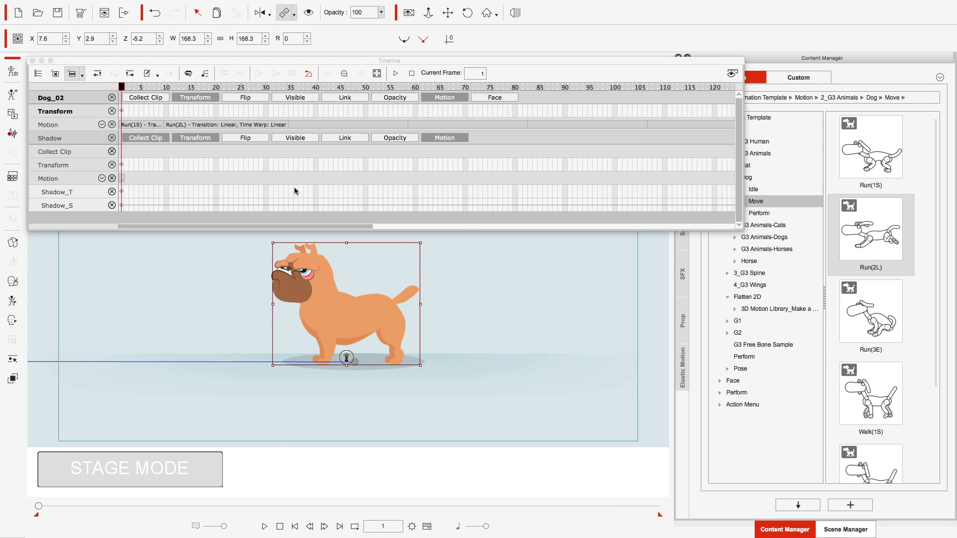
left_click_drag(257, 229, 532, 223)
left_click(465, 87)
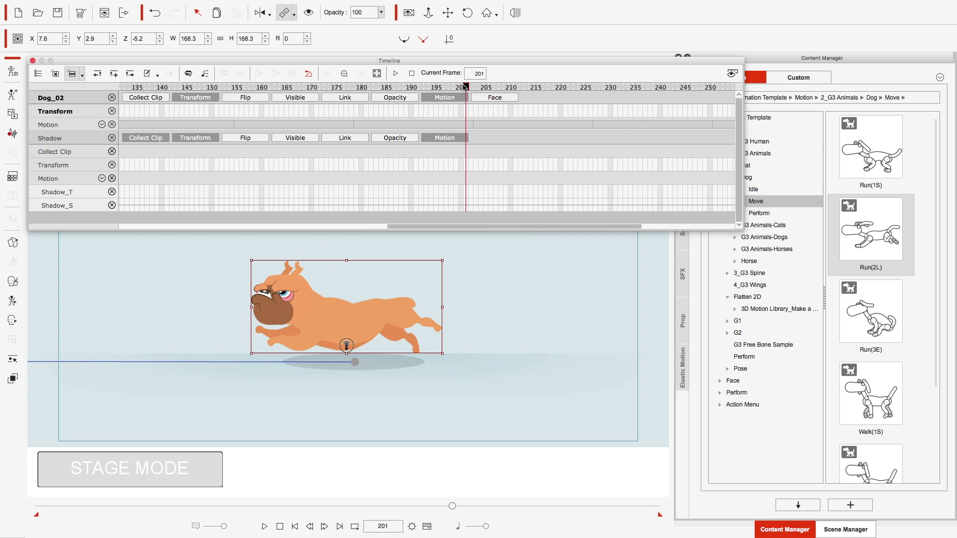
left_click(265, 530)
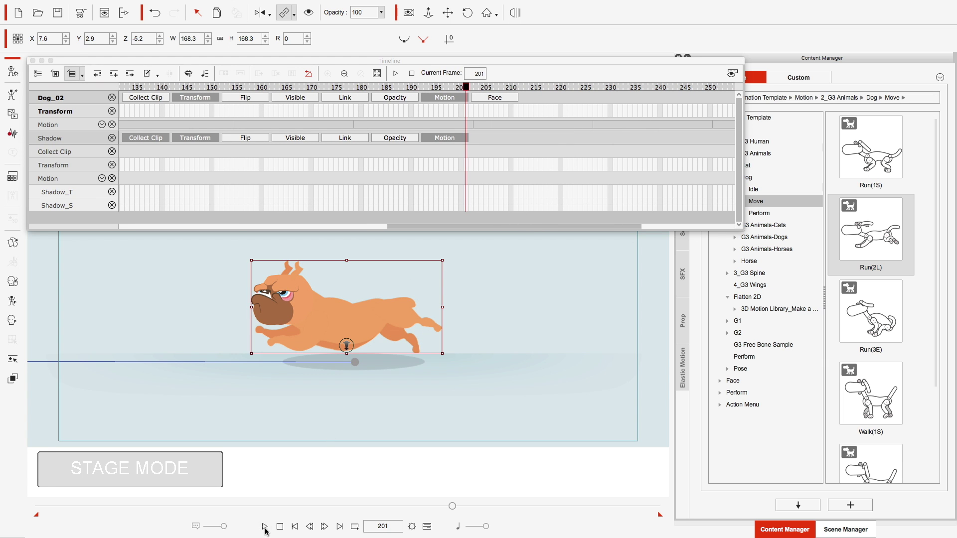
left_click(265, 530)
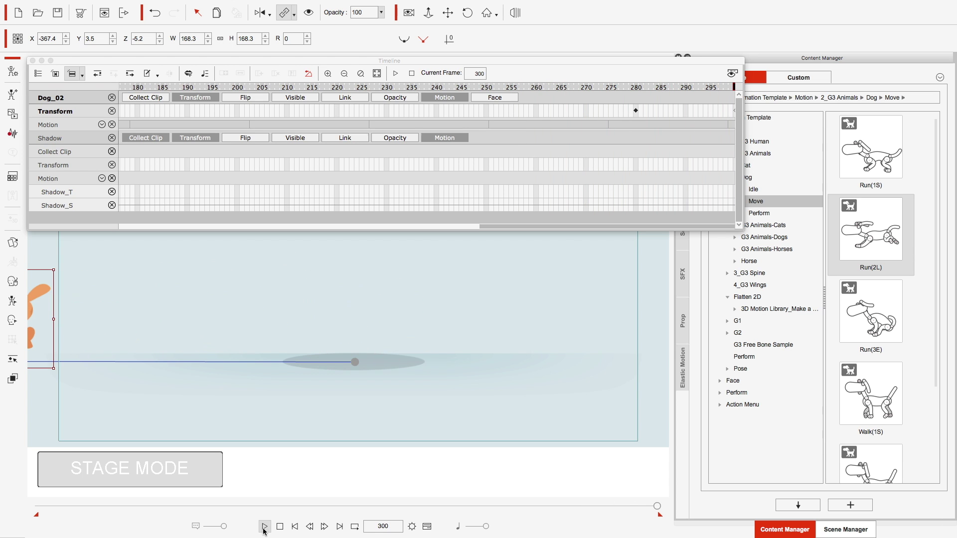
left_click(296, 527)
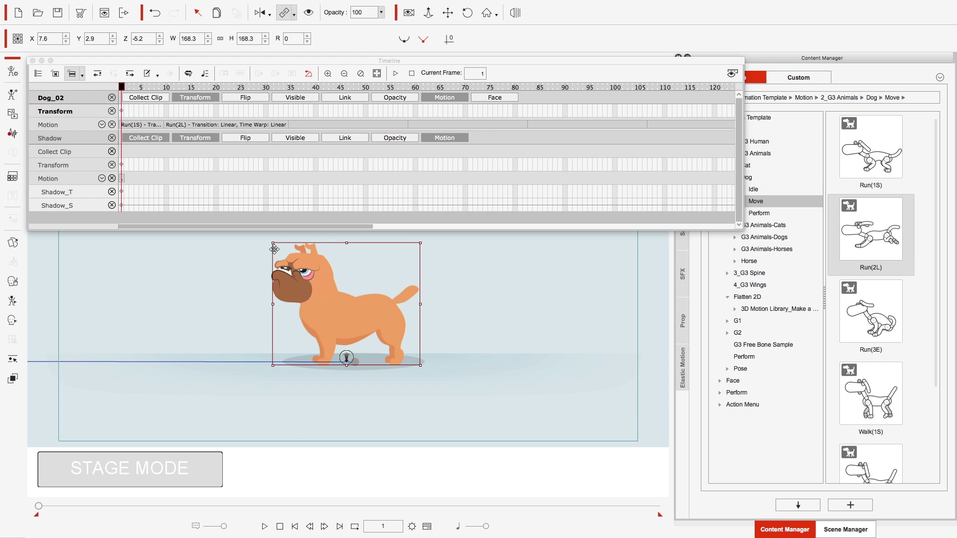
Step: Select the shadow under the dog and open the Prop Key Editor in Deform mode
left_click_drag(97, 61, 86, 22)
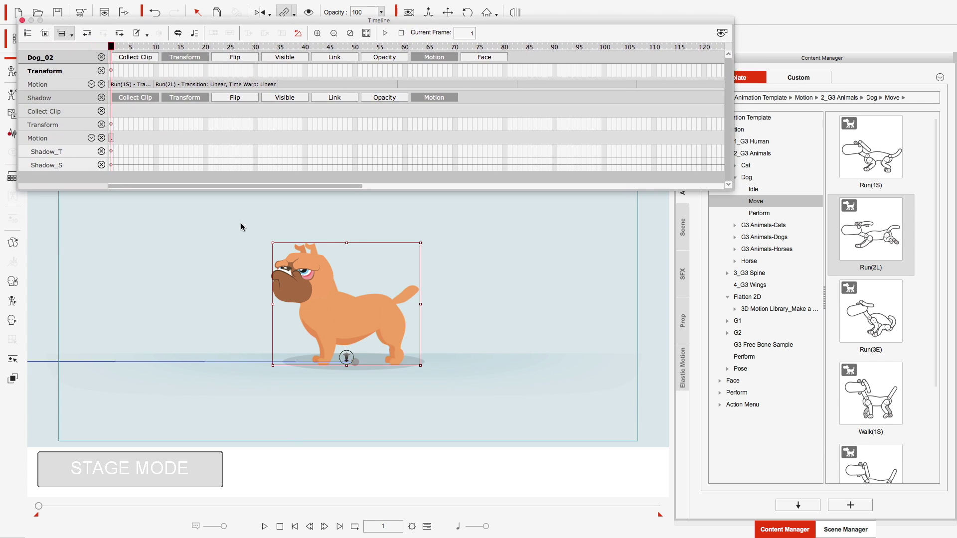
left_click(373, 366)
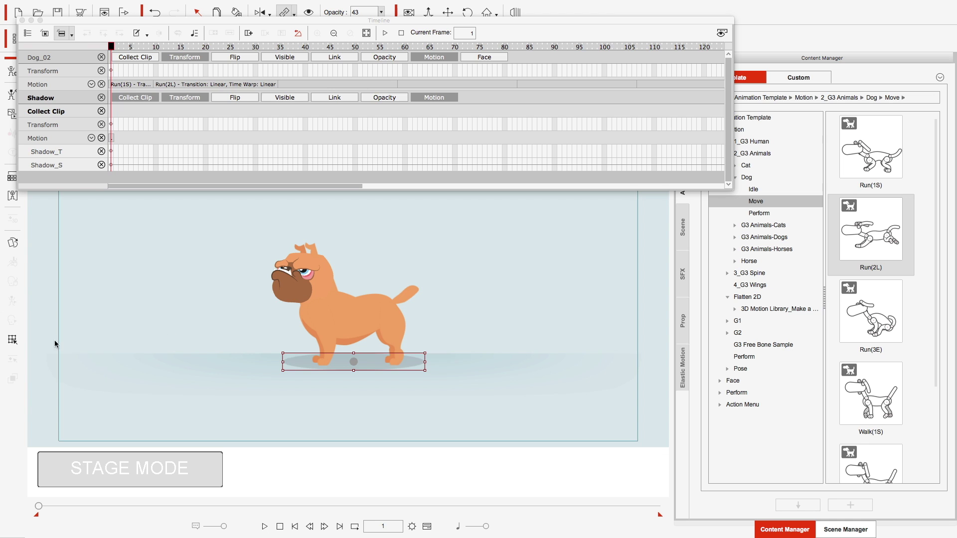
left_click(13, 339)
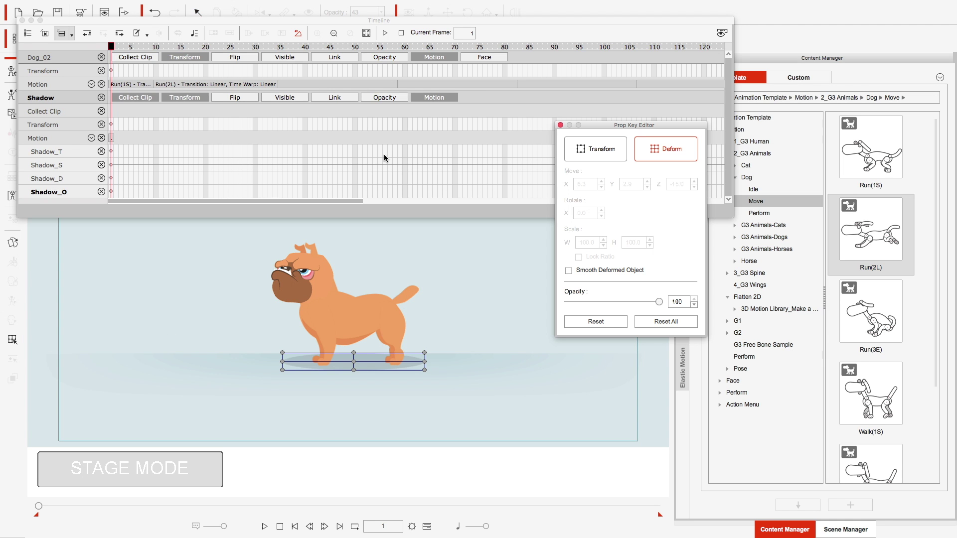
left_click_drag(603, 127, 611, 241)
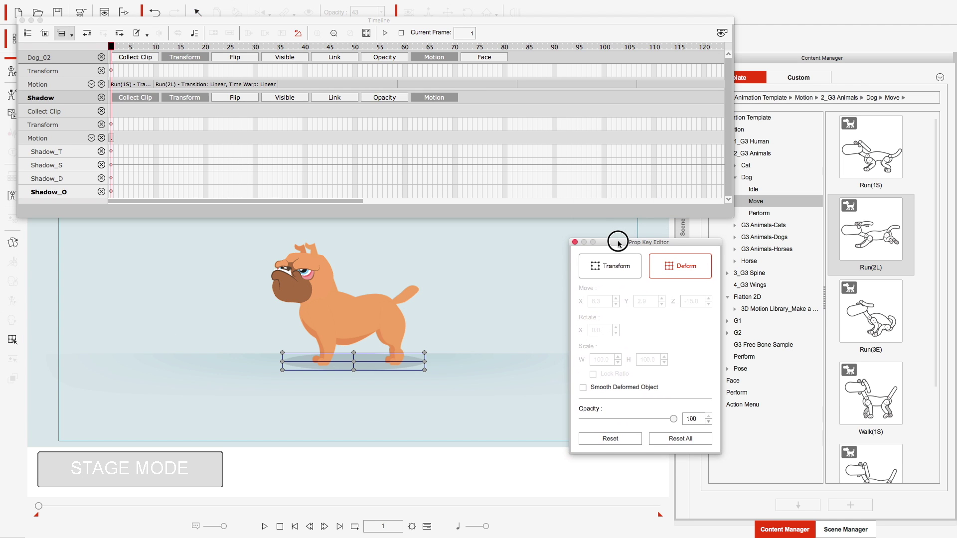
Step: Step the animation to frame 5 and show the shadow's Opacity track in the Timeline
left_click(325, 527)
left_click(325, 527)
left_click(325, 527)
left_click(324, 527)
left_click(324, 527)
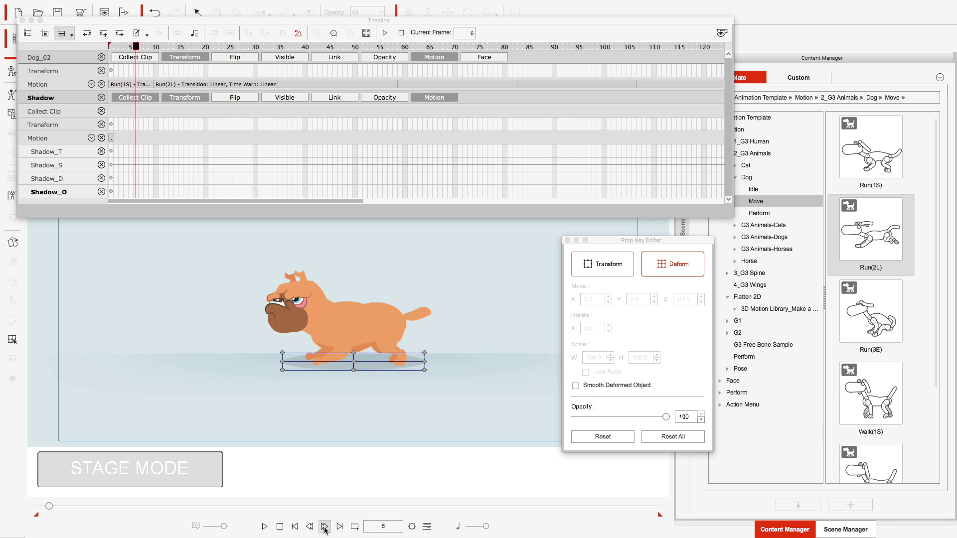
left_click(309, 526)
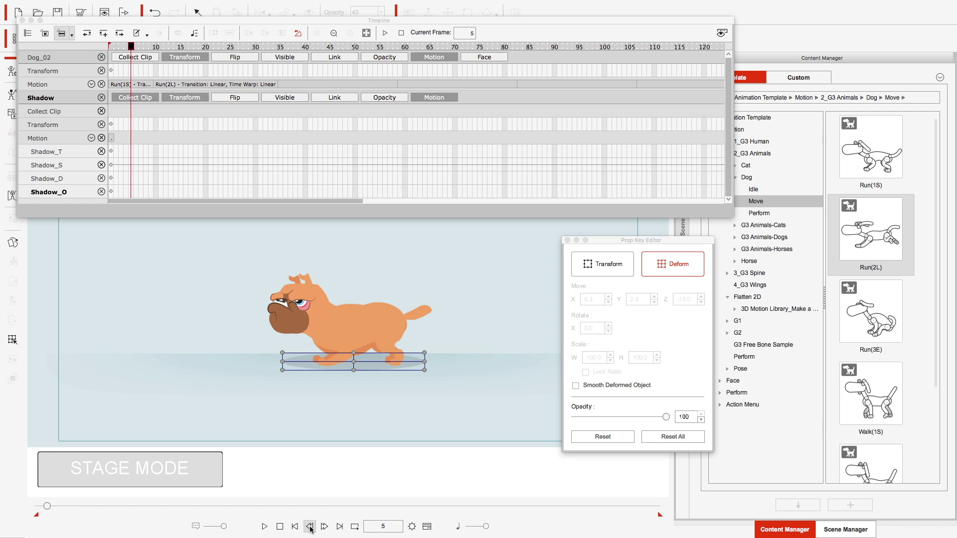
left_click(283, 353)
left_click(381, 97)
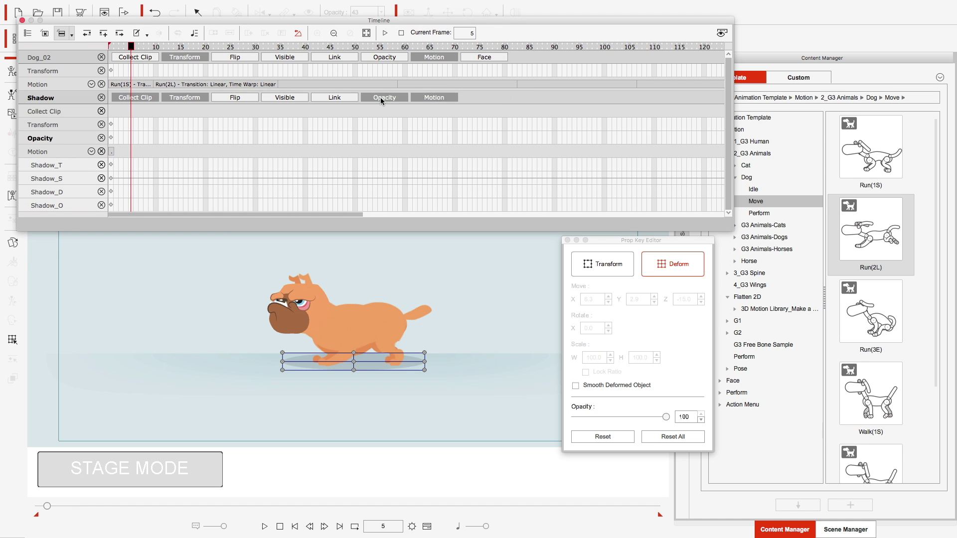
Step: Check the shadow's Opacity key at frame 1 and add another Opacity key at frame 5
left_click(111, 140)
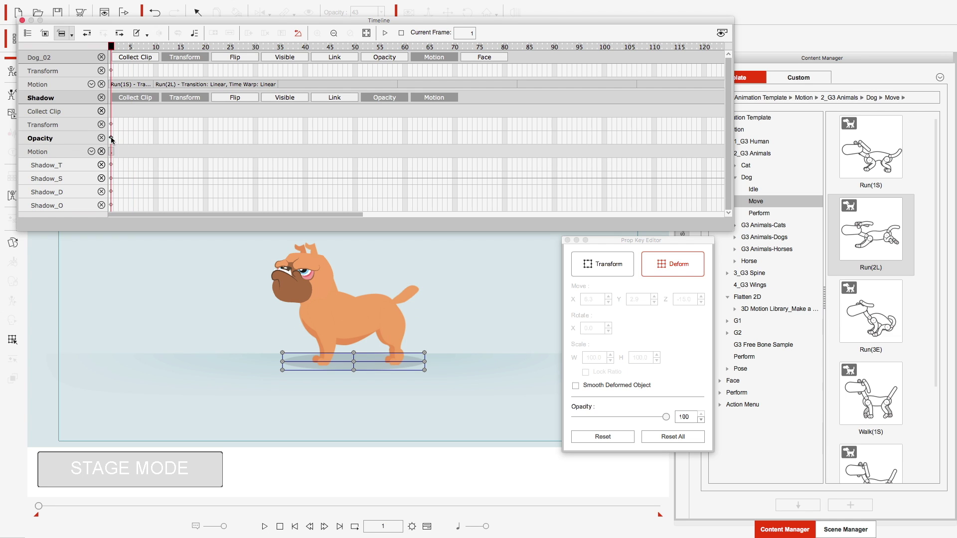
left_click(112, 140)
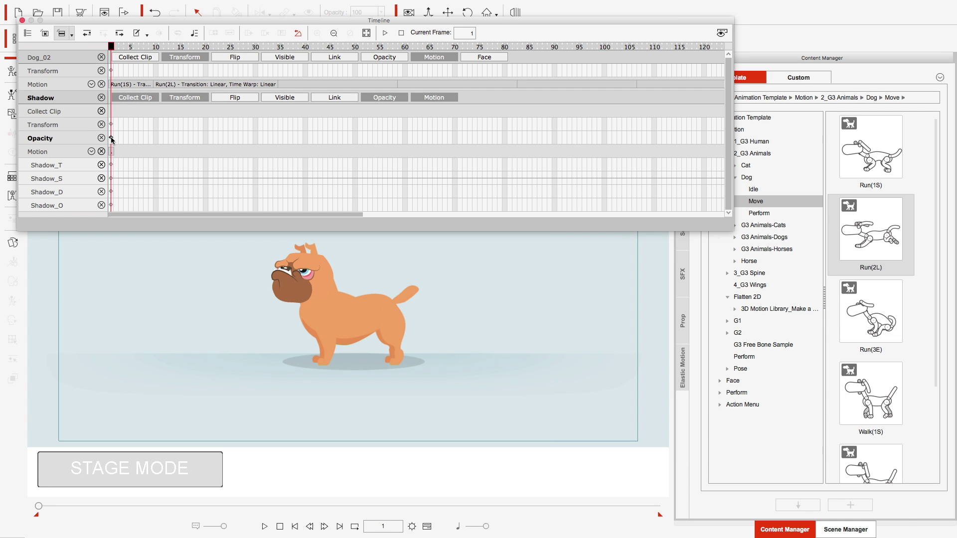
left_click(324, 527)
left_click(324, 527)
left_click(324, 527)
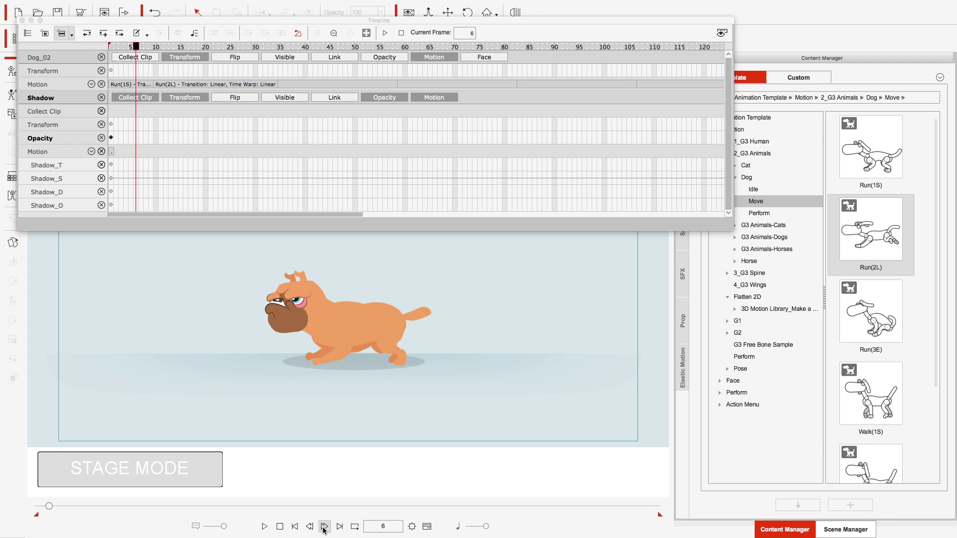
left_click(309, 528)
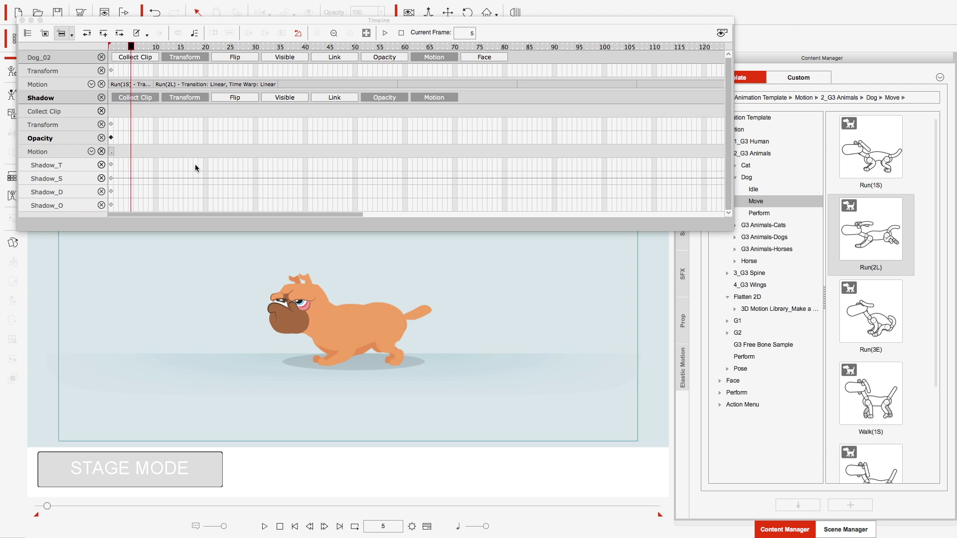
left_click(132, 138)
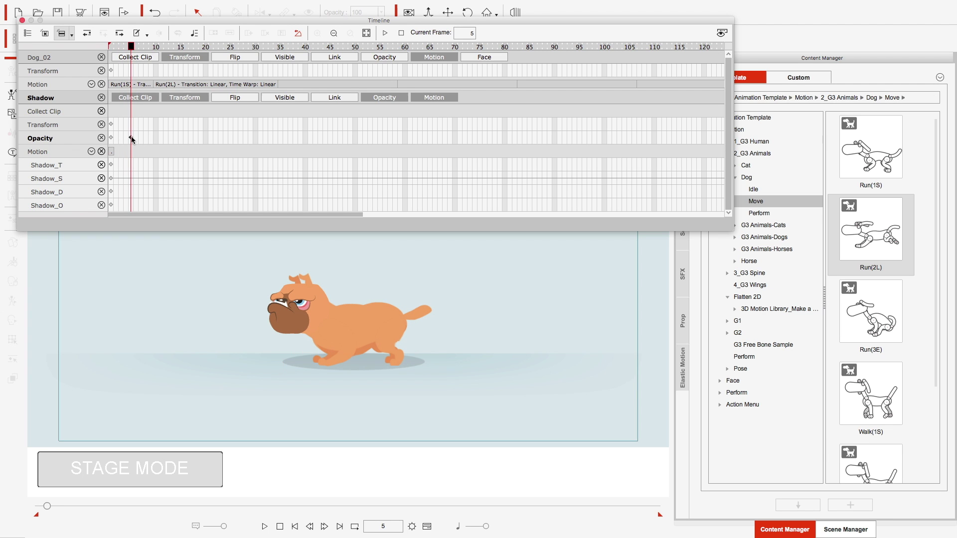
Step: Set the shadow's opacity to about 65 at frame 5
left_click_drag(385, 22, 379, 51)
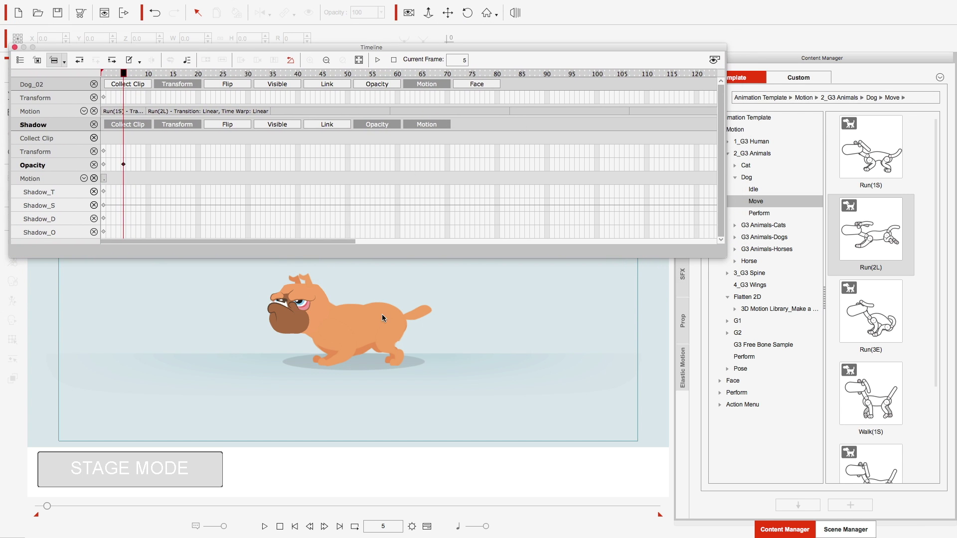
left_click(368, 365)
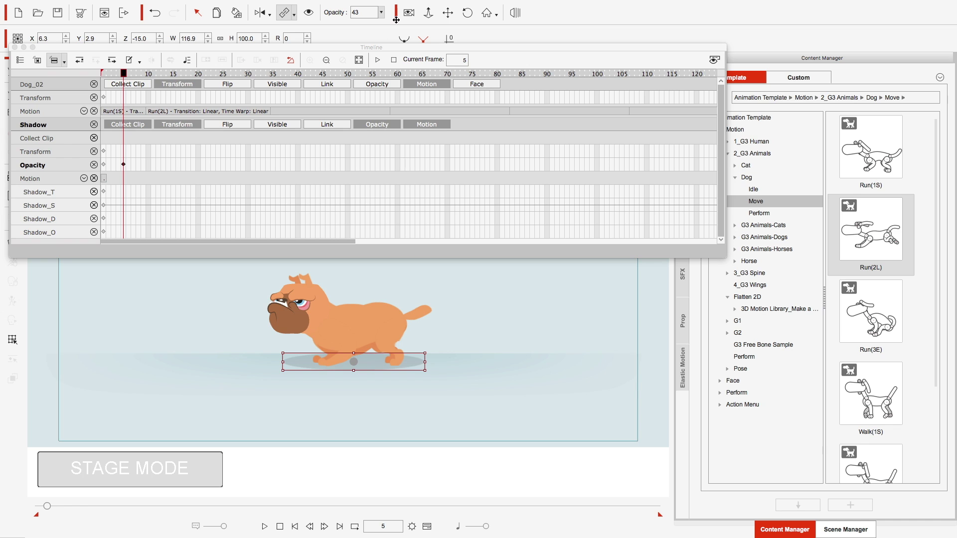
left_click(382, 13)
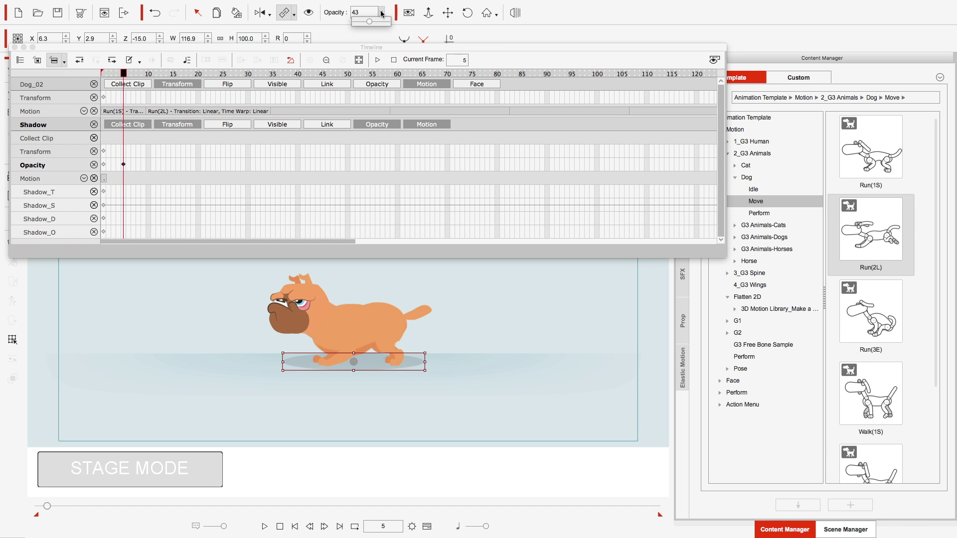
left_click_drag(369, 22, 376, 25)
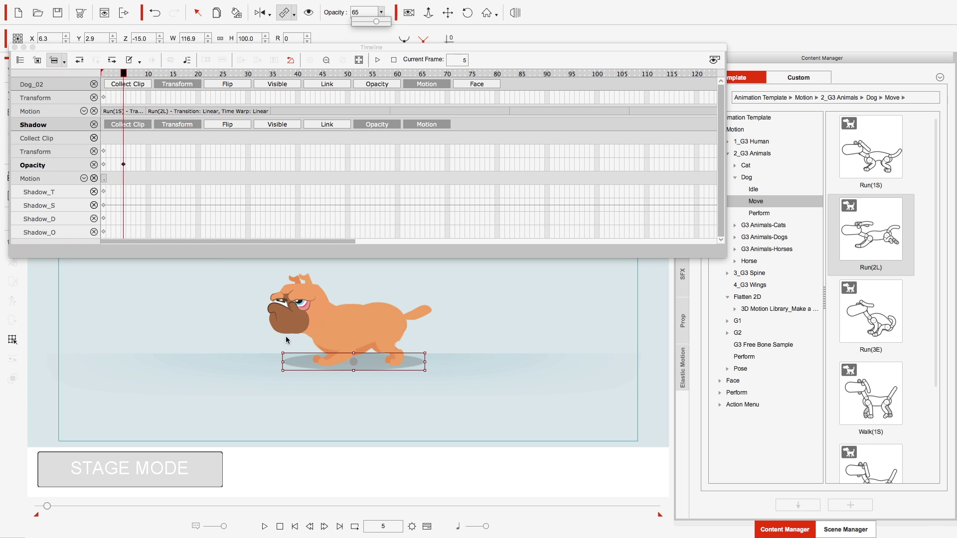
Step: Deform the shadow at frame 5 by pulling its four corner points inward to shrink it under the dog
left_click(12, 340)
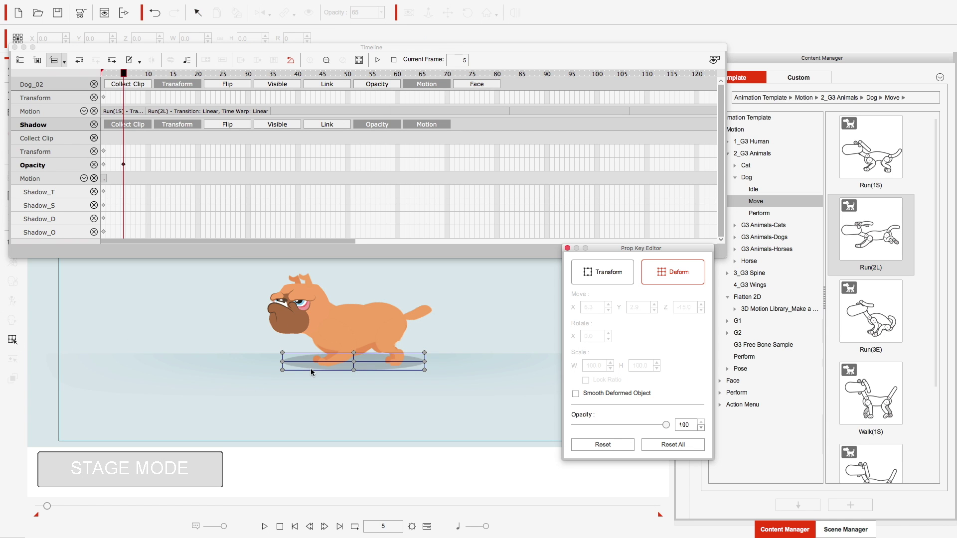
left_click_drag(282, 353, 306, 355)
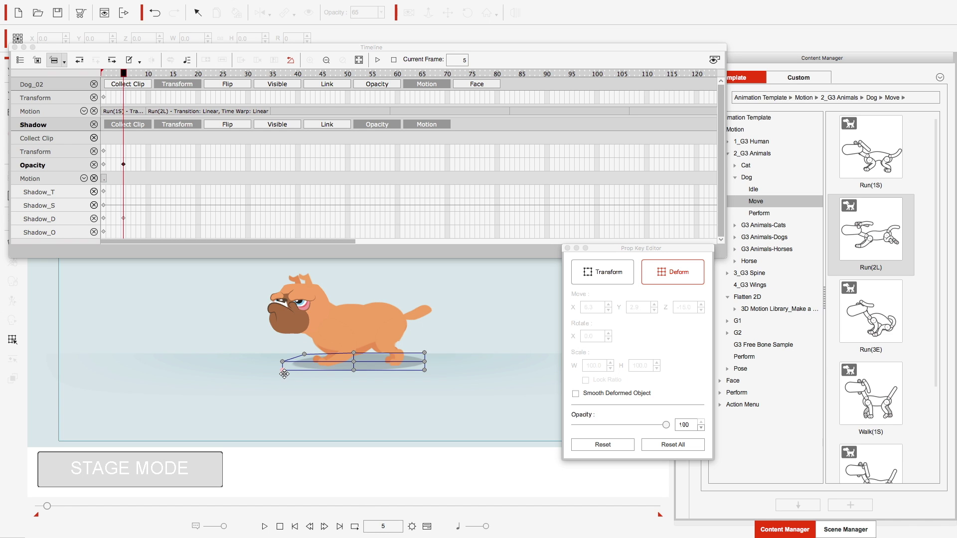
left_click_drag(283, 372, 287, 369)
left_click_drag(424, 353, 417, 371)
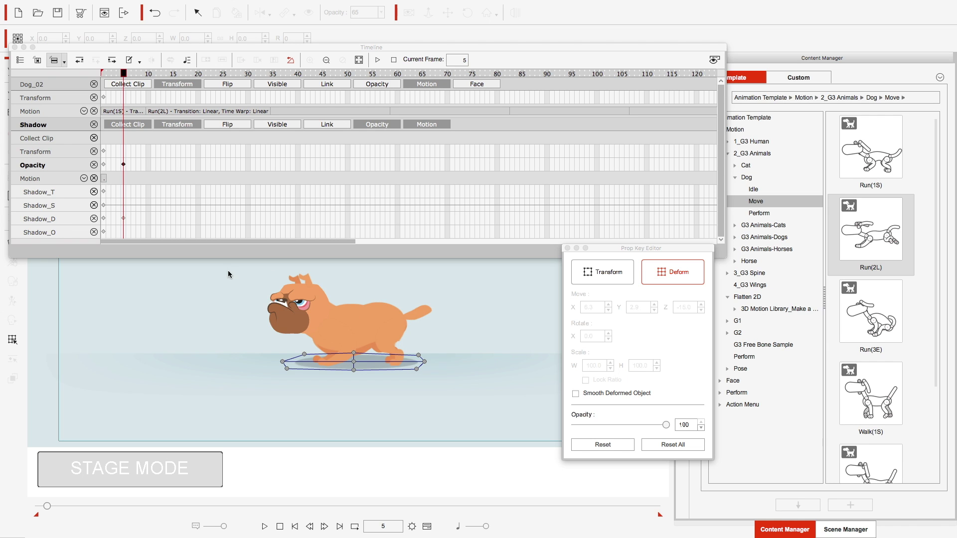
Step: Step to frame 9, where the dog leaves the ground, and set the shadow's opacity to 43
left_click(325, 527)
left_click(325, 527)
left_click(324, 527)
left_click(324, 527)
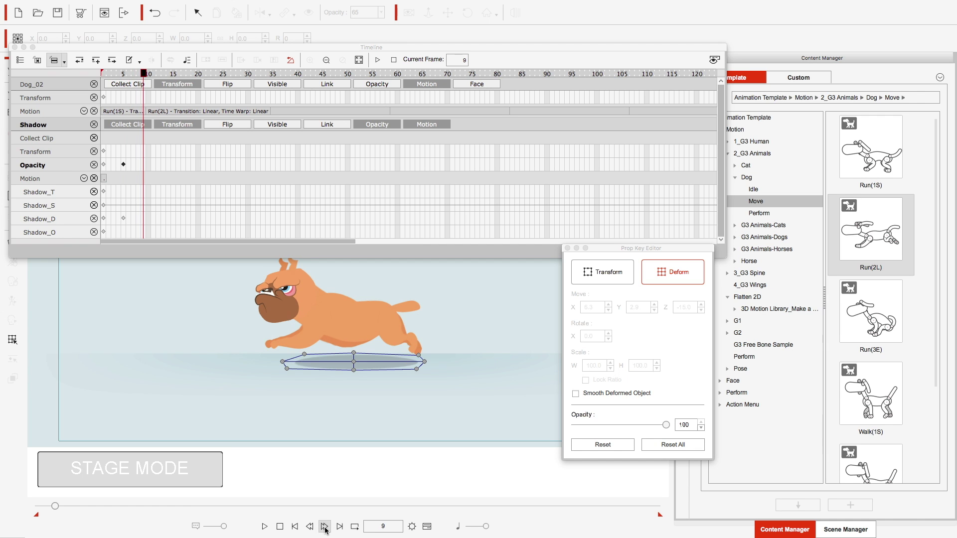
left_click(325, 527)
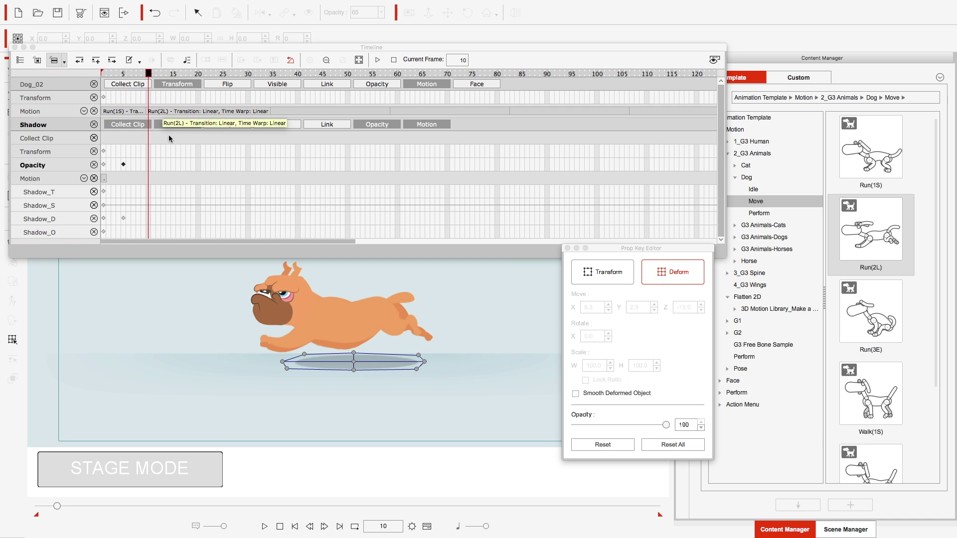
left_click(310, 526)
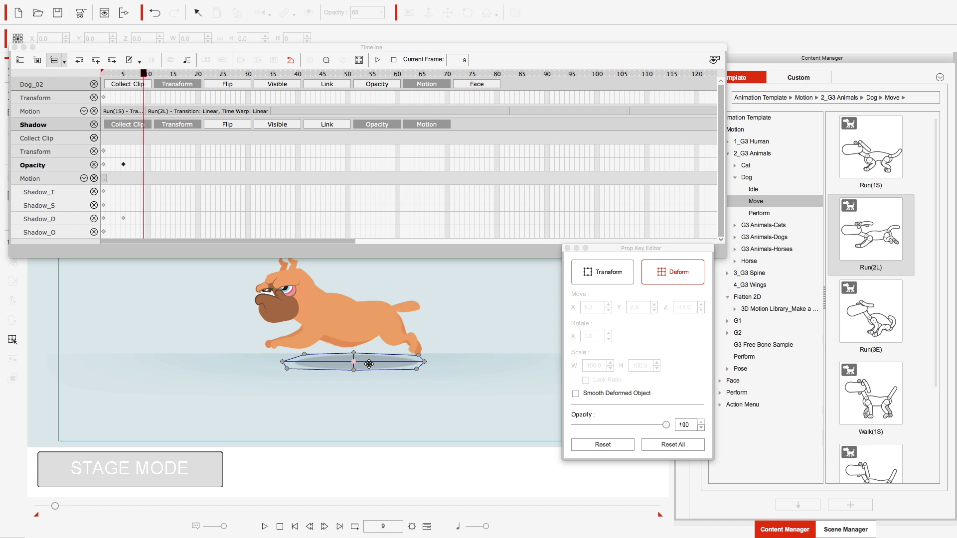
mouse_move(332, 51)
left_mouse_down()
mouse_move(330, 59)
mouse_move(331, 26)
mouse_move(333, 36)
left_mouse_up()
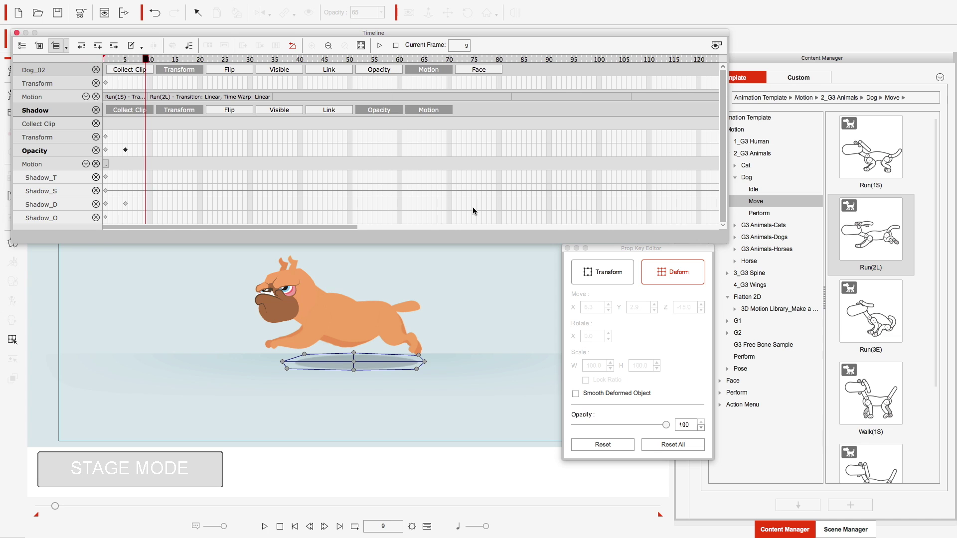
left_click(567, 249)
left_click(382, 13)
left_click_drag(371, 25, 369, 25)
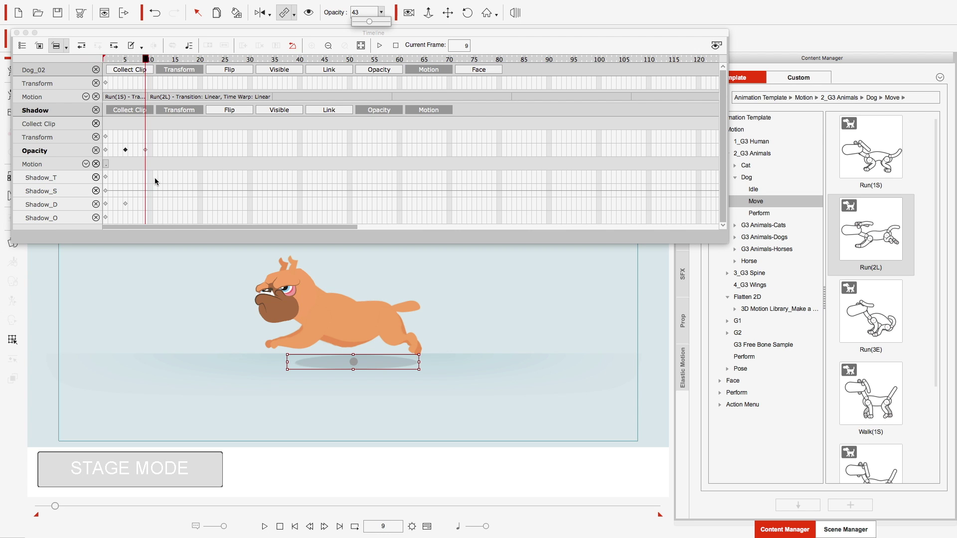
Step: Deform the shadow at frame 9 into a thinner shape stretched toward the dog's front paws, and add a Shadow_D key at frame 10
left_click(312, 367)
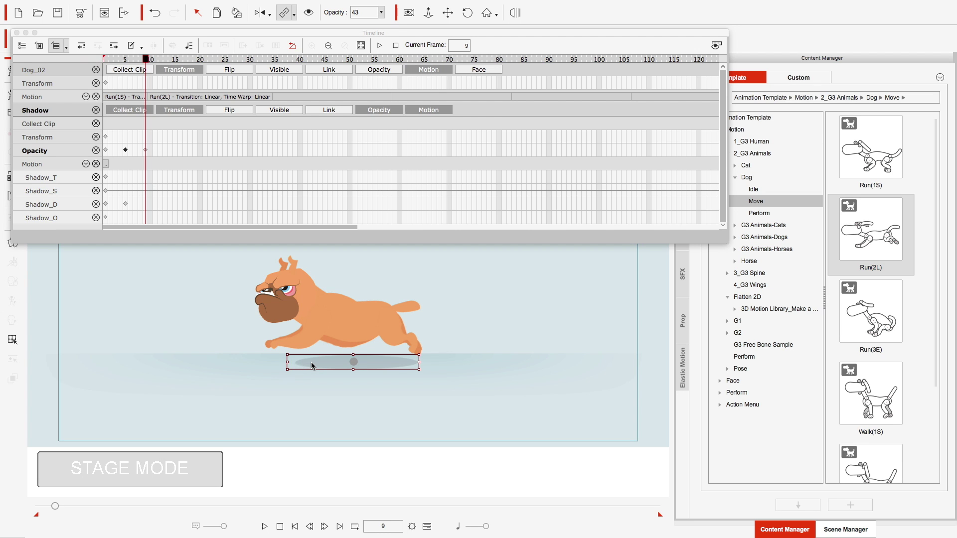
left_click(12, 340)
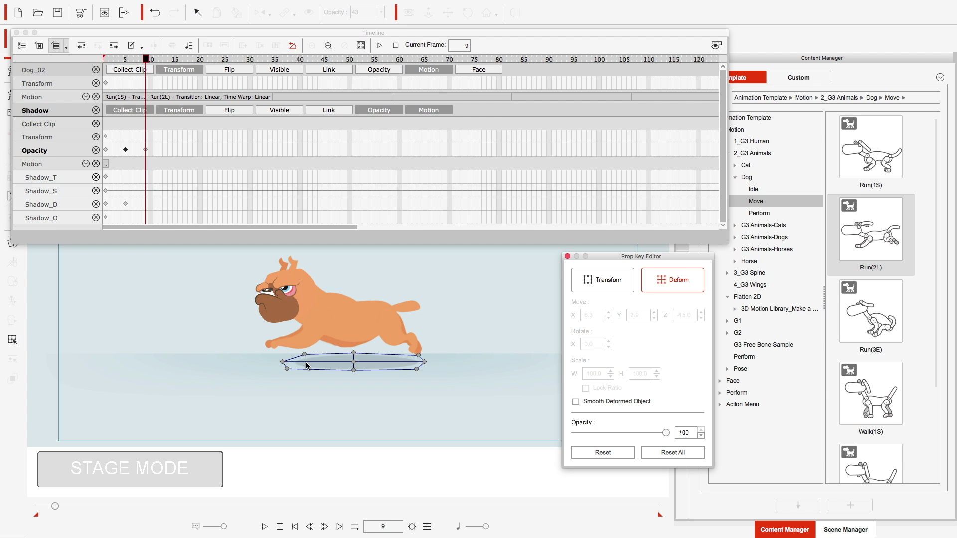
mouse_move(283, 362)
left_mouse_down()
mouse_move(252, 357)
mouse_move(263, 358)
mouse_move(267, 376)
mouse_move(283, 367)
left_mouse_up()
left_click(284, 358)
mouse_move(424, 362)
left_mouse_down()
mouse_move(417, 353)
mouse_move(419, 368)
left_mouse_up()
left_click_drag(263, 355, 284, 366)
mouse_move(425, 357)
left_mouse_down()
mouse_move(407, 357)
mouse_move(424, 367)
left_mouse_up()
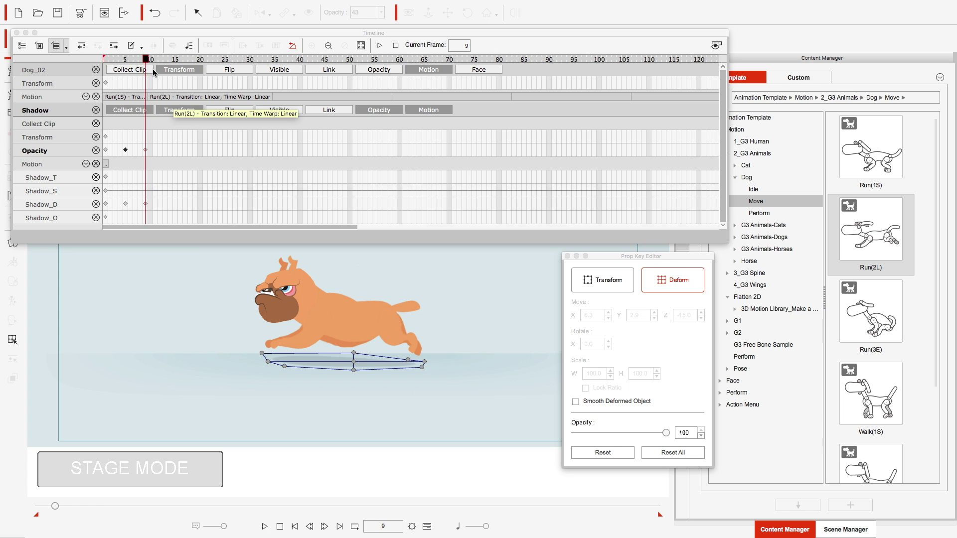
left_click_drag(145, 59, 150, 87)
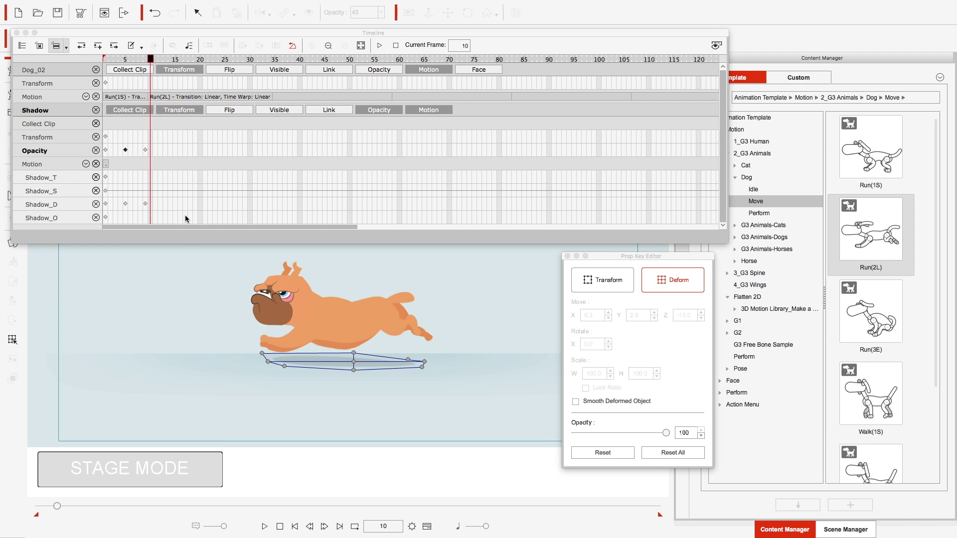
left_click(150, 204)
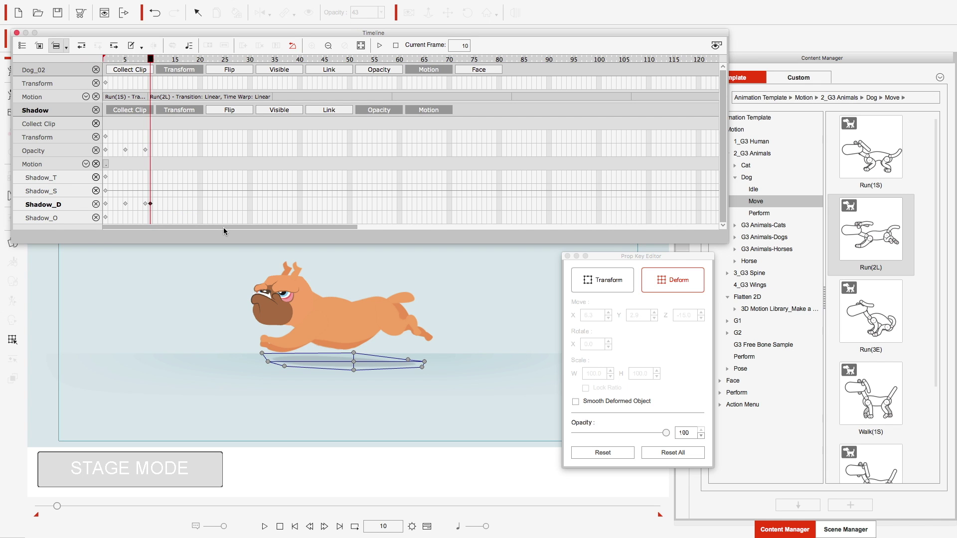
Step: At frame 13, deform the shadow to sit beneath the dog's front legs, pulling its front and rear corner points inward
left_click(324, 527)
left_click(324, 526)
left_click(324, 526)
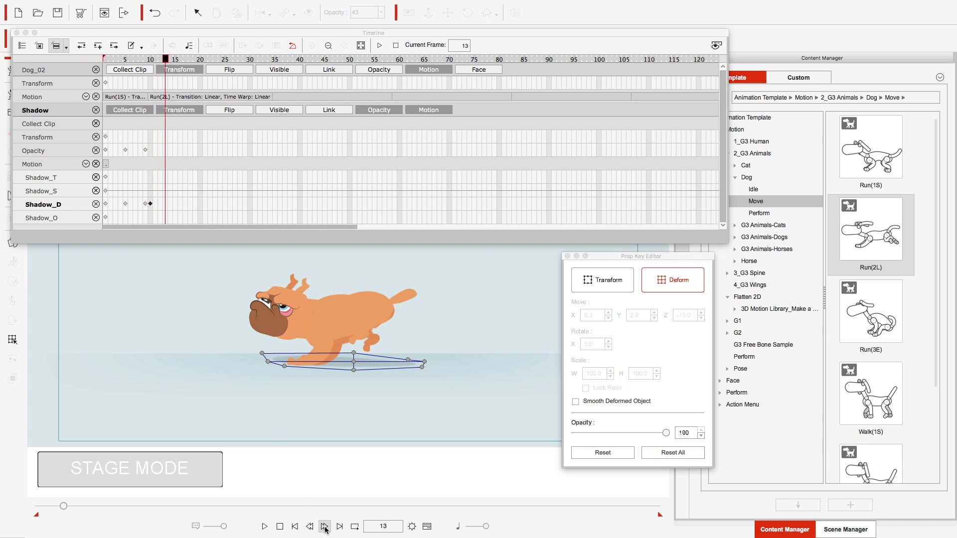
left_click(324, 527)
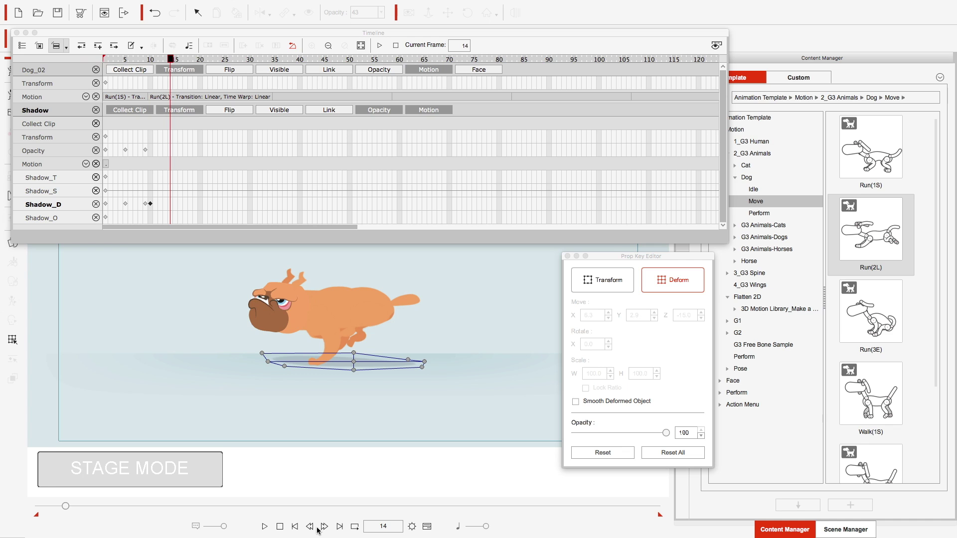
left_click(310, 527)
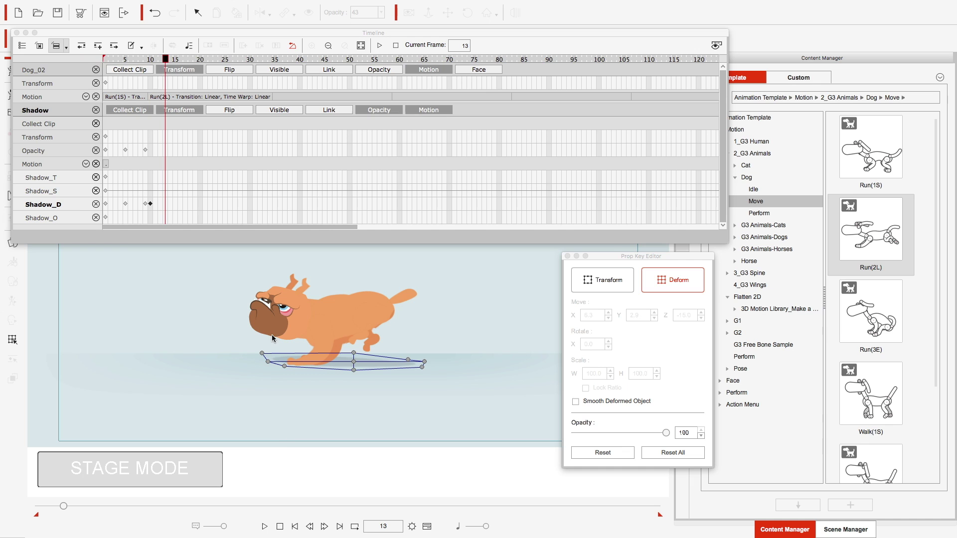
left_click_drag(262, 353, 286, 369)
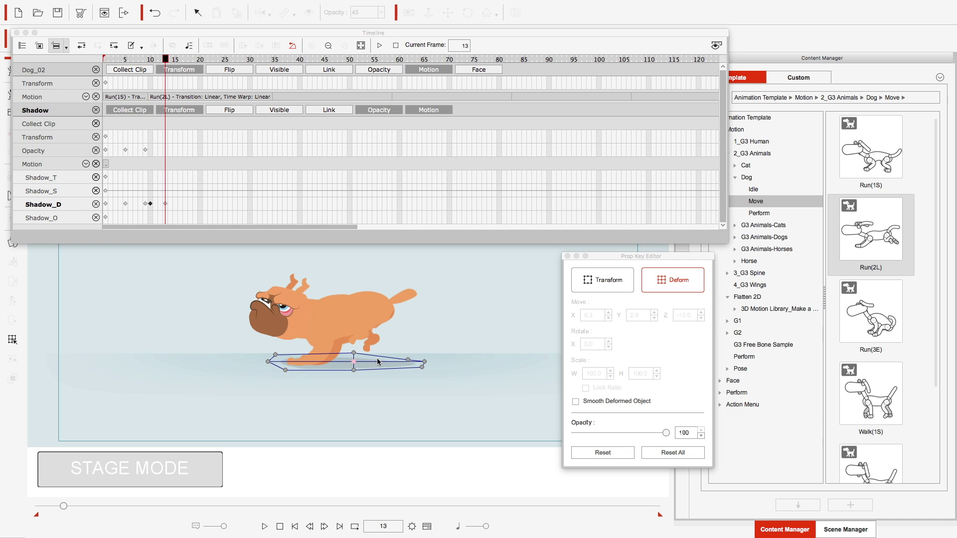
mouse_move(408, 360)
left_mouse_down()
mouse_move(376, 355)
mouse_move(408, 366)
left_mouse_up()
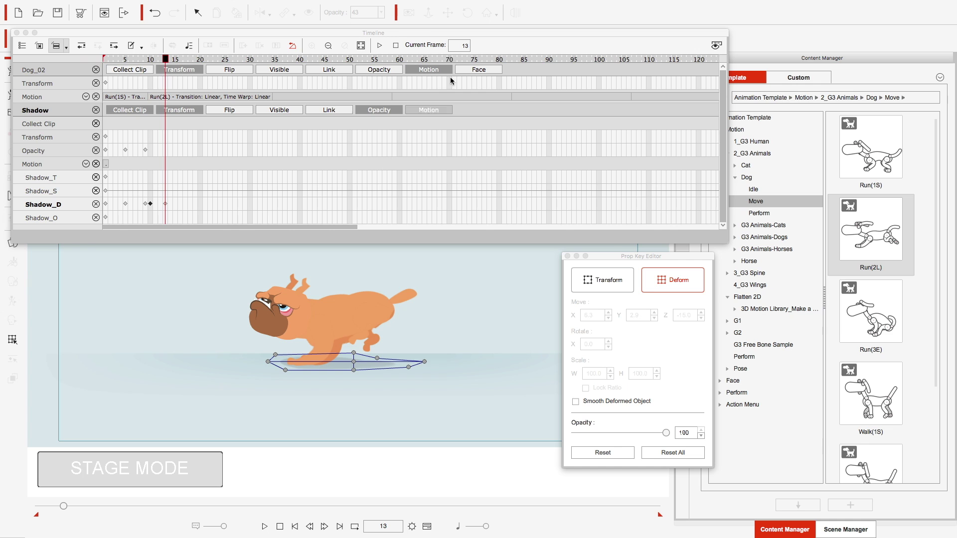
Step: Close the Prop Key Editor and raise the shadow's opacity to about 81 at frame 13
left_click(567, 256)
left_click(381, 12)
left_click_drag(368, 23, 381, 28)
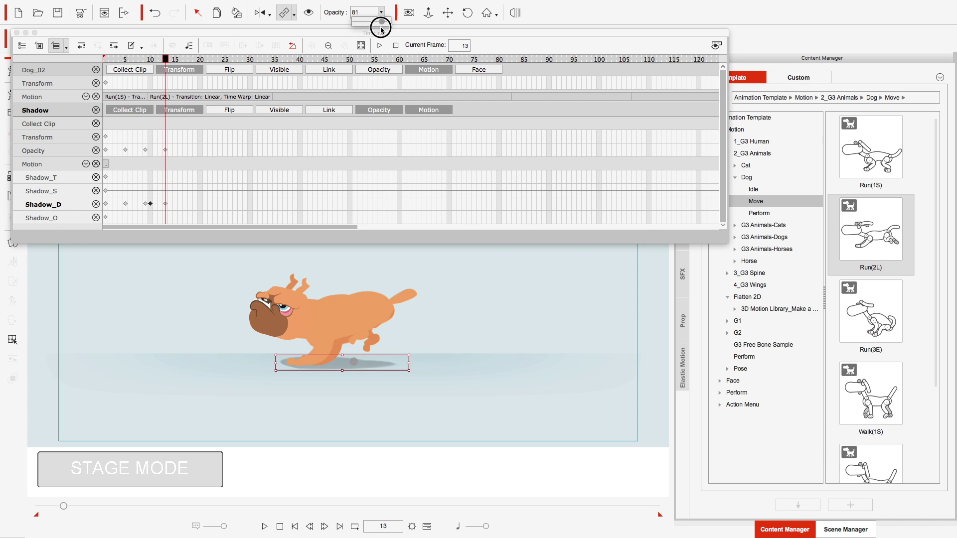
Step: At frame 16, scale the shadow down to a small ellipse beneath the airborne dog's gathered legs and raise its opacity to 94
left_click_drag(381, 29, 381, 30)
left_click(324, 527)
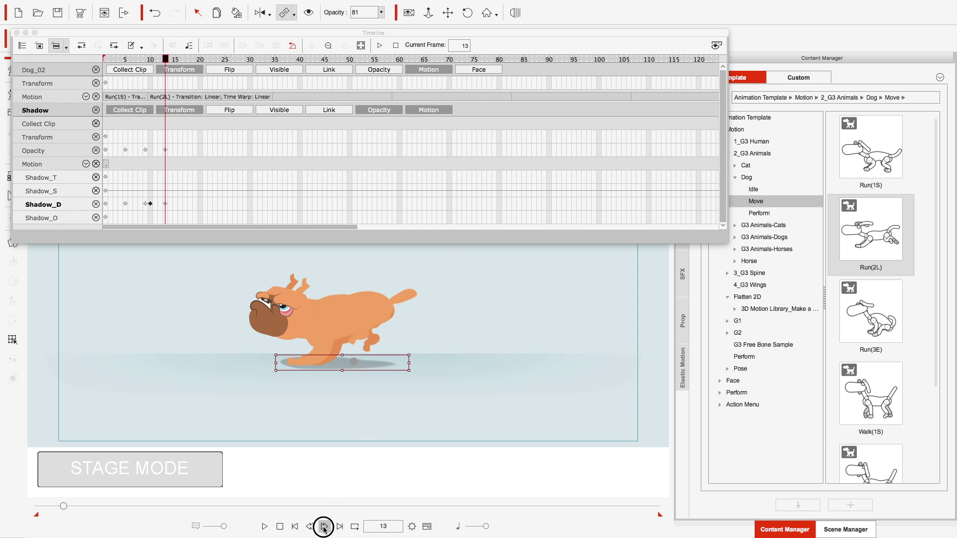
left_click(324, 527)
left_click(324, 527)
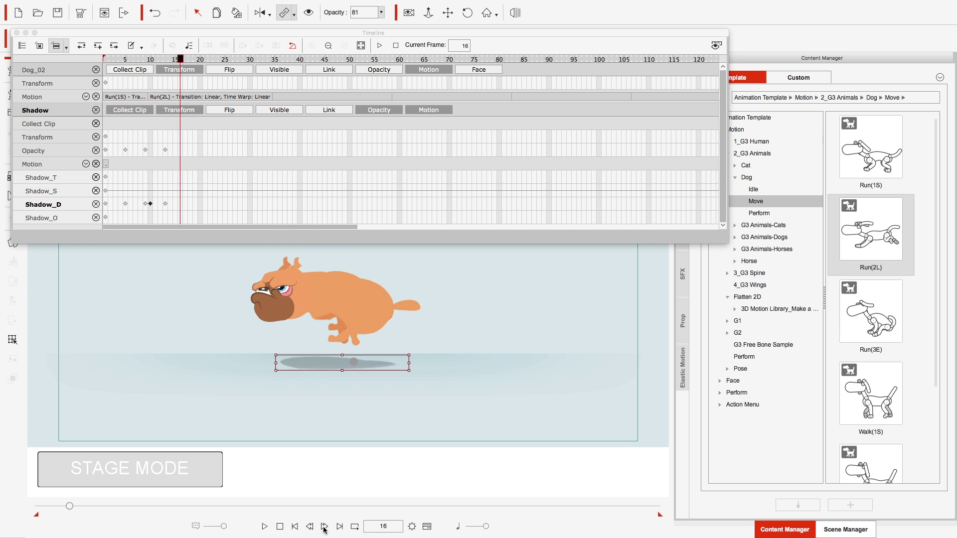
left_click(324, 527)
left_click(310, 527)
left_click_drag(275, 355, 310, 365)
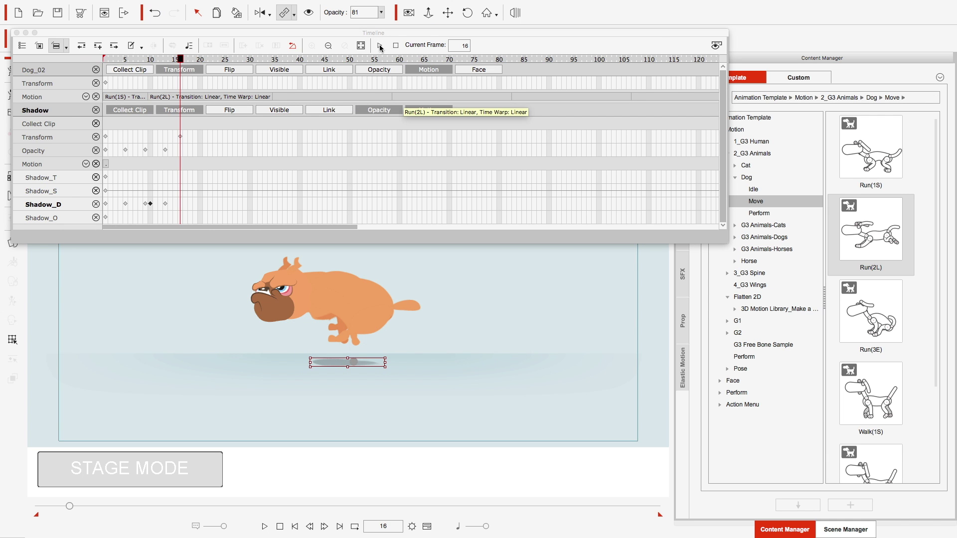
left_click(381, 13)
left_click_drag(384, 21, 387, 24)
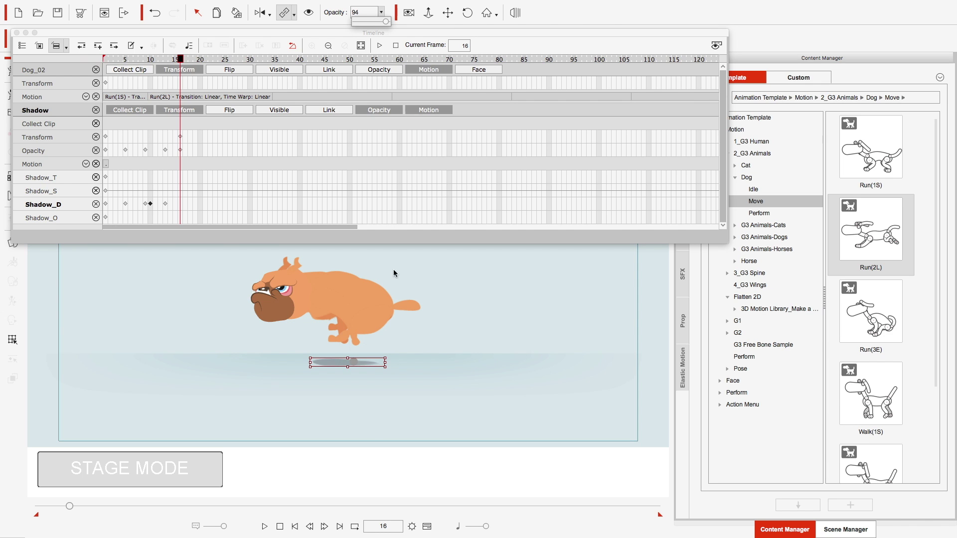
Step: Advance to frame 22, where the dog is fully stretched in the air, and set the shadow's opacity to 43
left_click(324, 526)
left_click(324, 527)
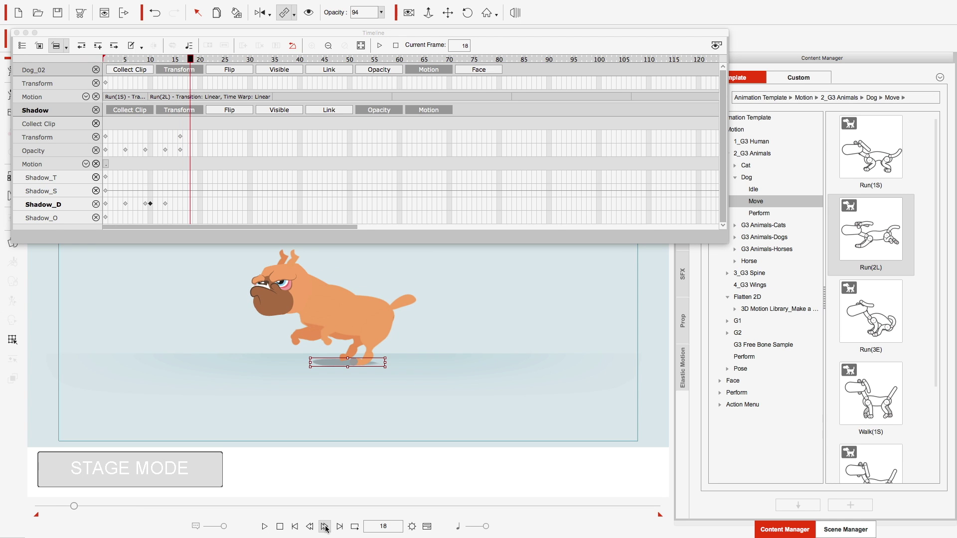
left_click(325, 527)
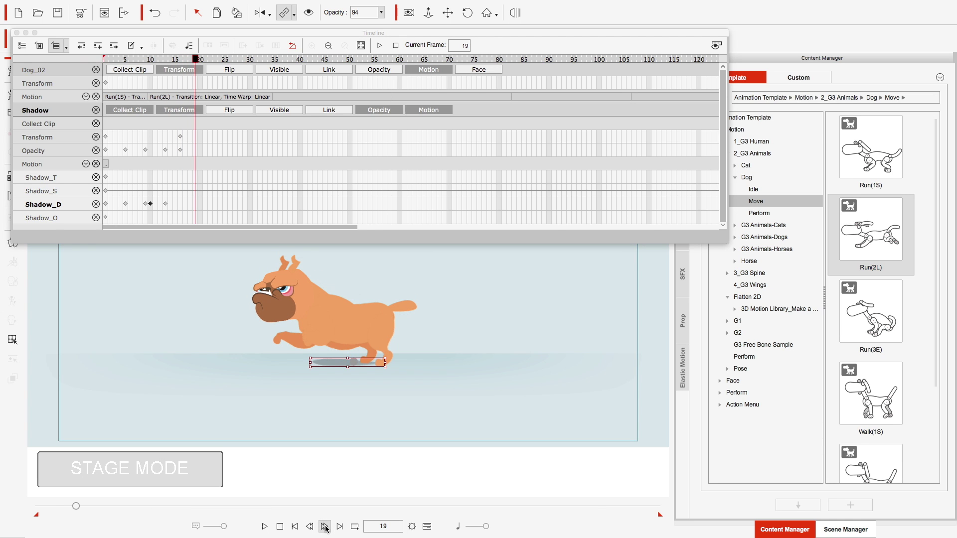
left_click(325, 527)
left_click(324, 527)
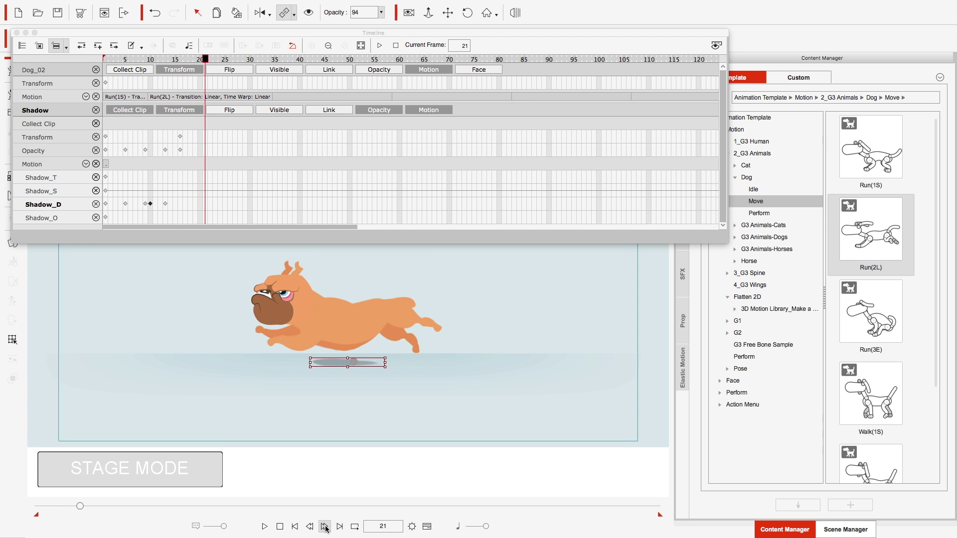
left_click(325, 527)
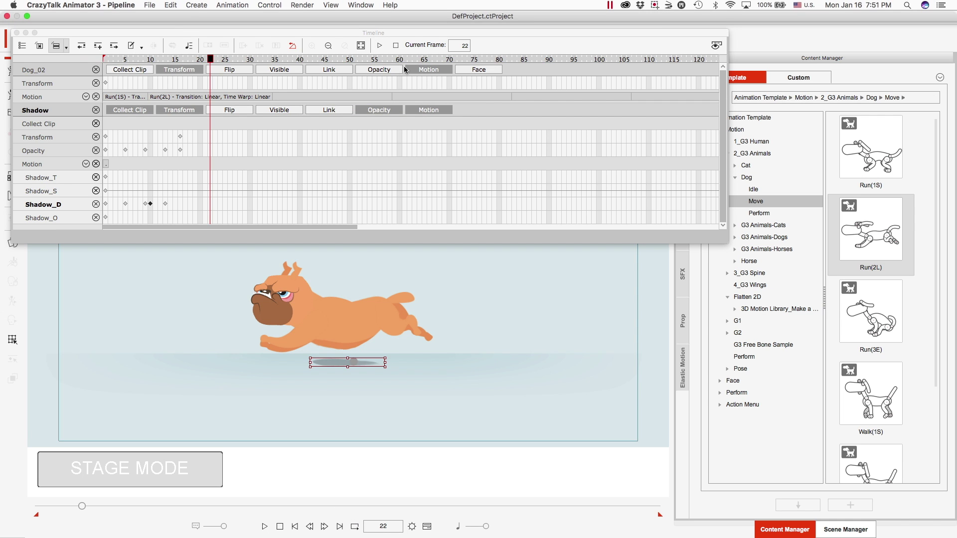
left_click(382, 13)
left_click_drag(386, 23, 370, 30)
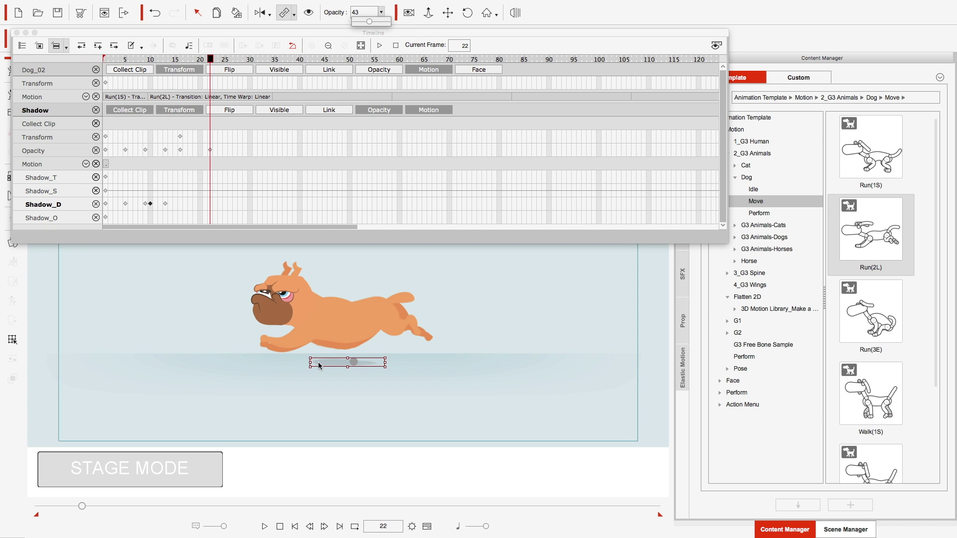
Step: Deform the shadow at frame 22 into a long shape reaching from the dog's front paws to its hind paws
left_click(11, 342)
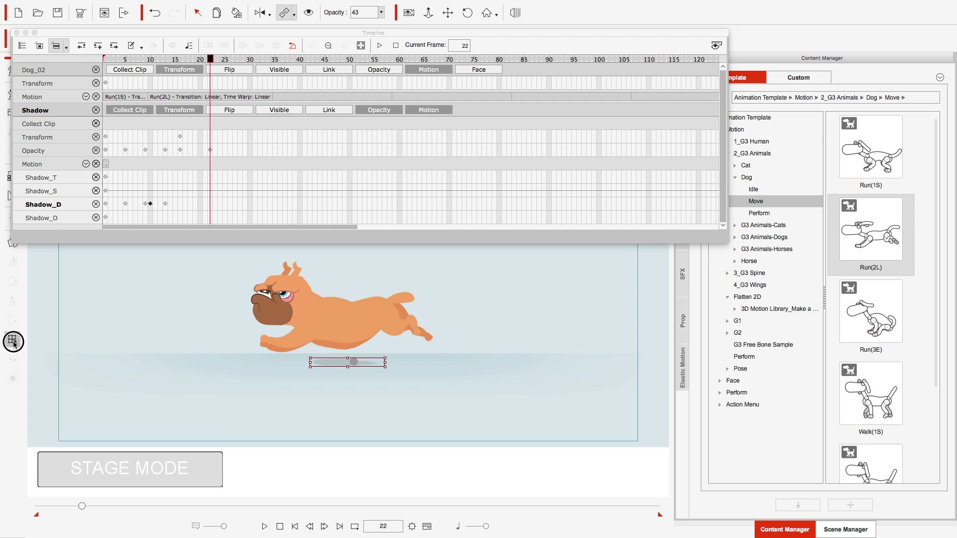
left_click_drag(305, 362, 229, 360)
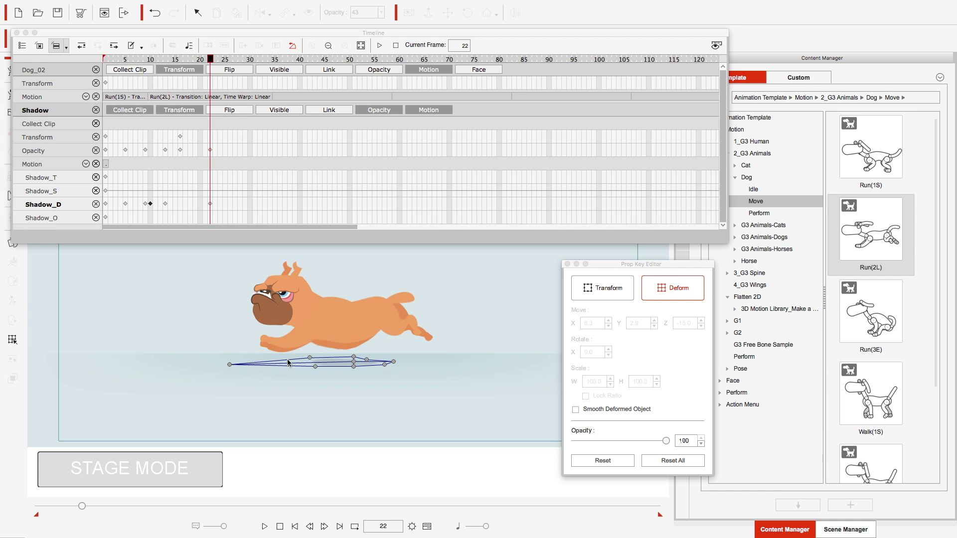
left_click_drag(310, 358, 243, 355)
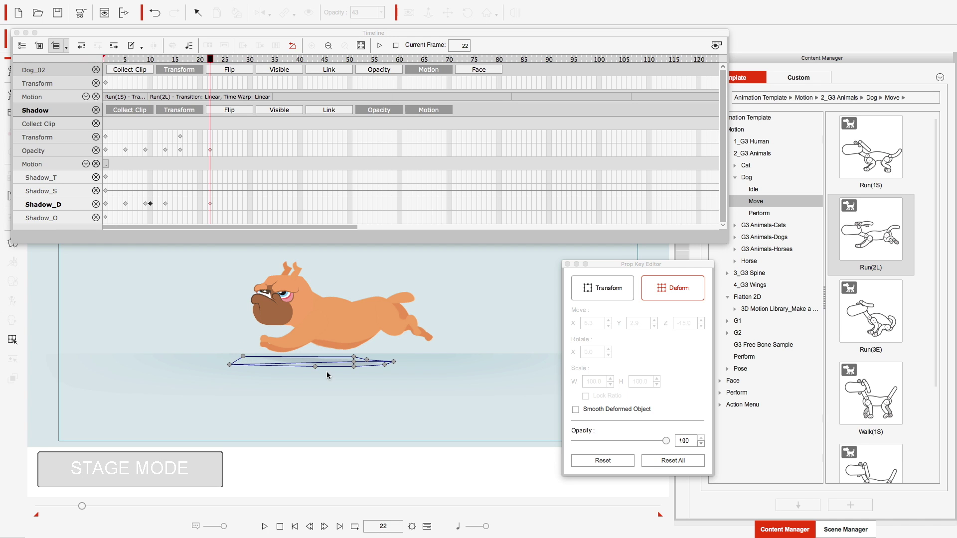
left_click_drag(315, 366, 264, 370)
left_click_drag(367, 359, 434, 371)
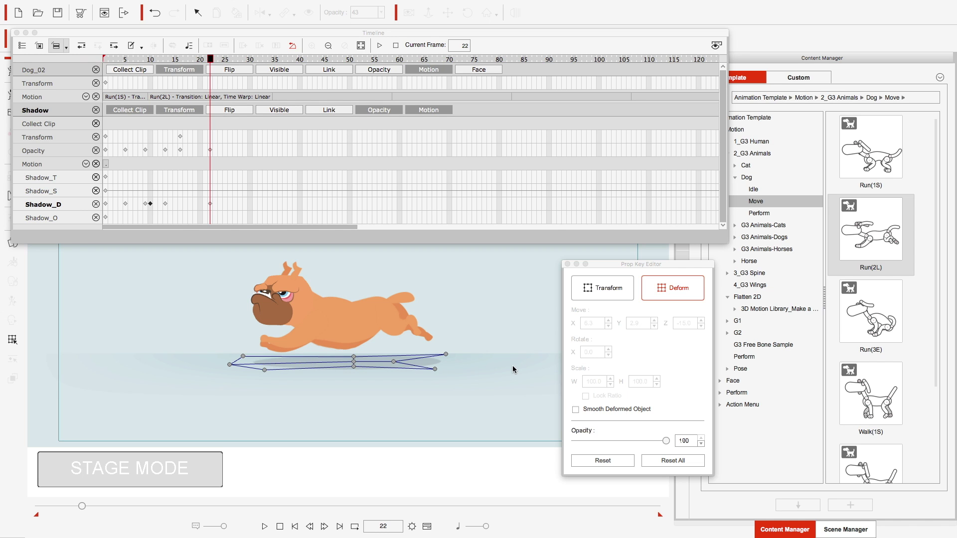
left_click_drag(354, 366, 354, 365)
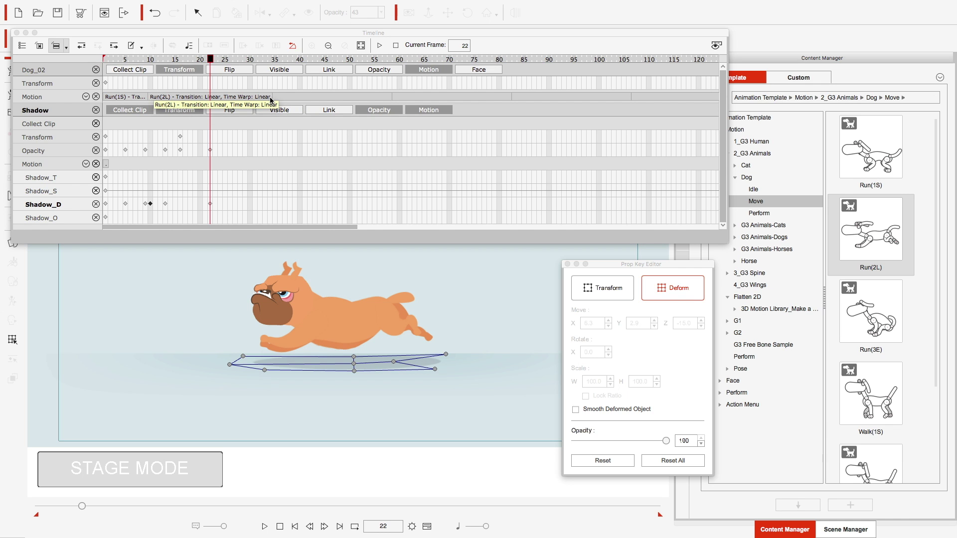
Step: Return to the Shadow_D key at frame 10 and add a further Shadow_D key at frame 15
left_click(150, 205)
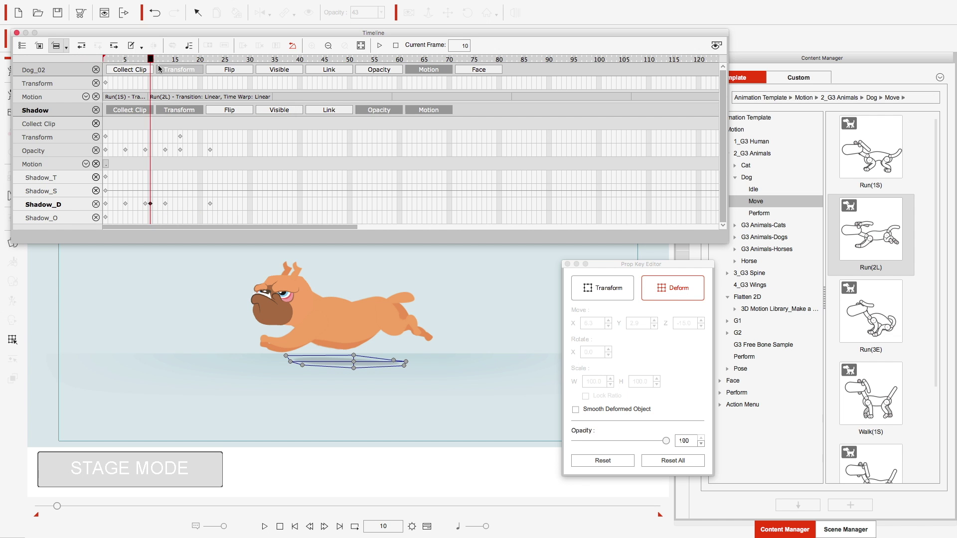
left_click_drag(154, 59, 148, 119)
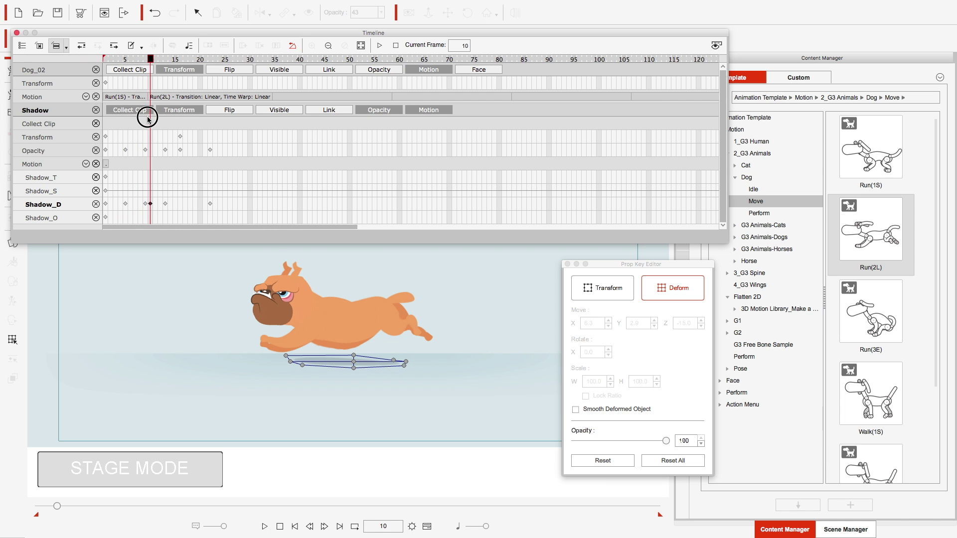
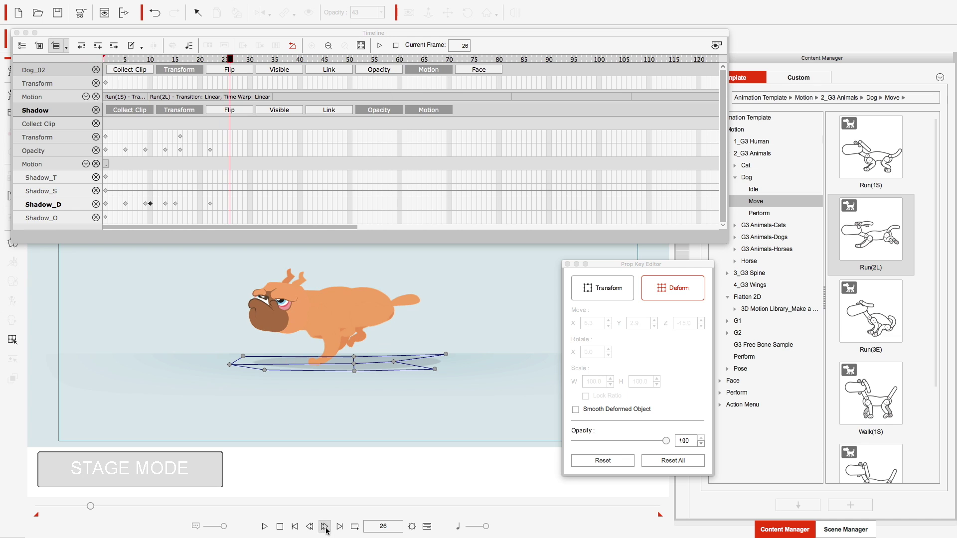
Step: At frame 25, shorten the shadow under the dog's landing front legs by pulling its front and rear corner deform points inward
left_click(310, 527)
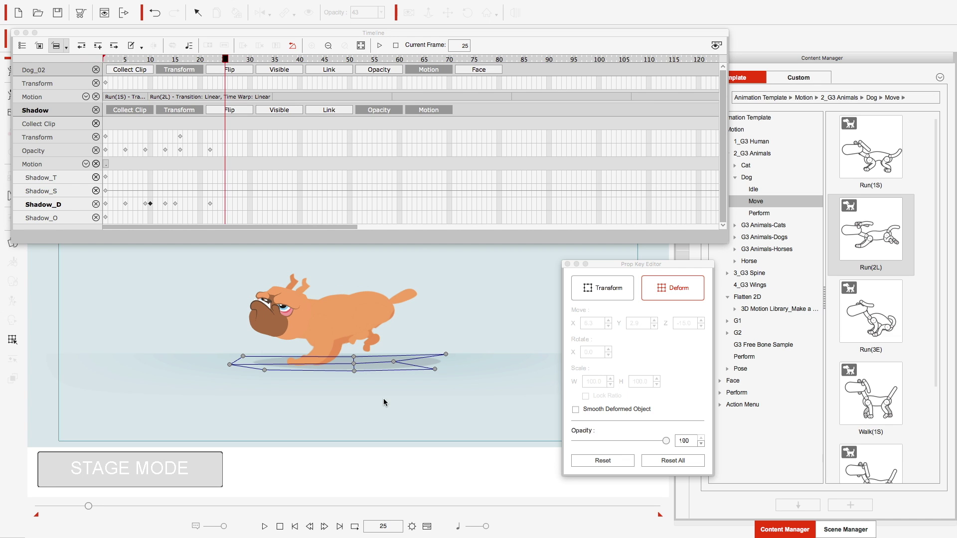
left_click_drag(447, 354, 405, 366)
left_click_drag(242, 356, 287, 355)
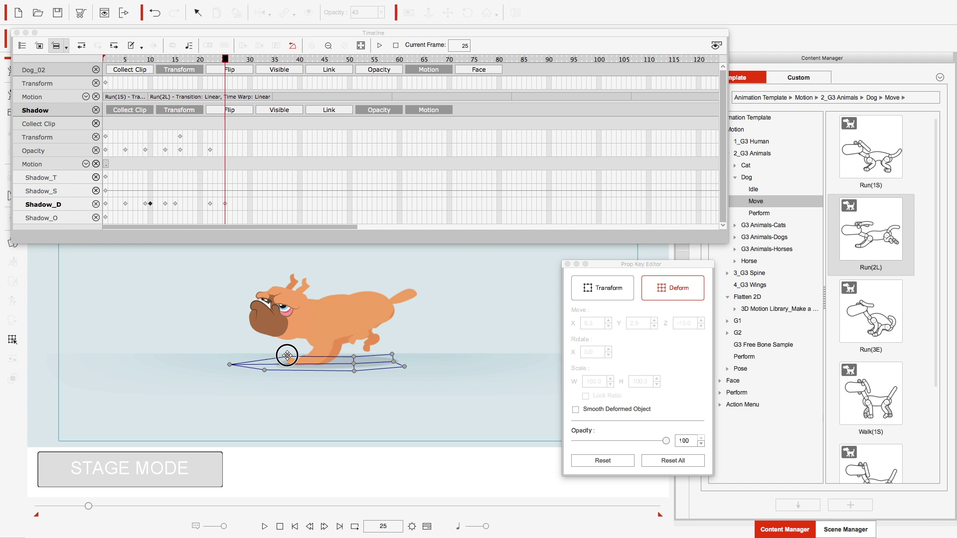
left_click(268, 374)
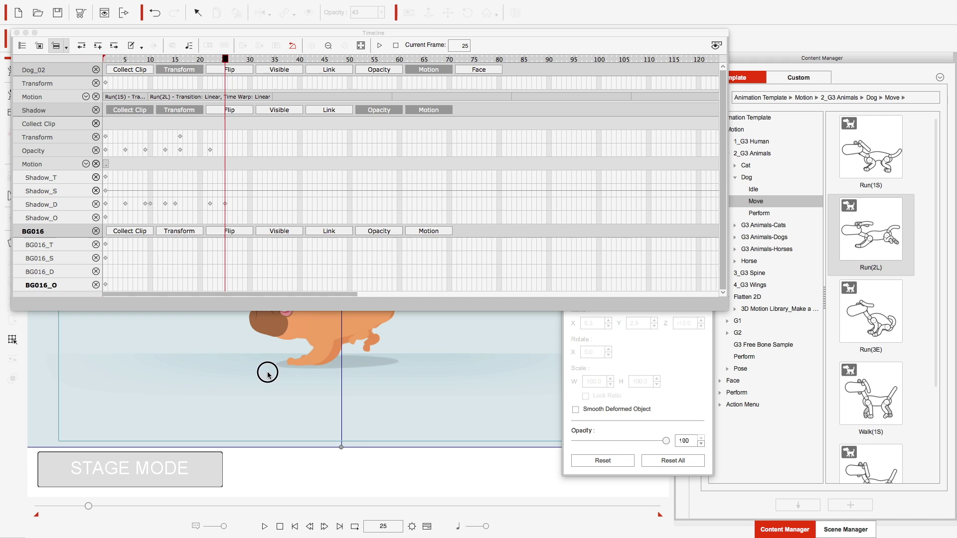
left_click(358, 363)
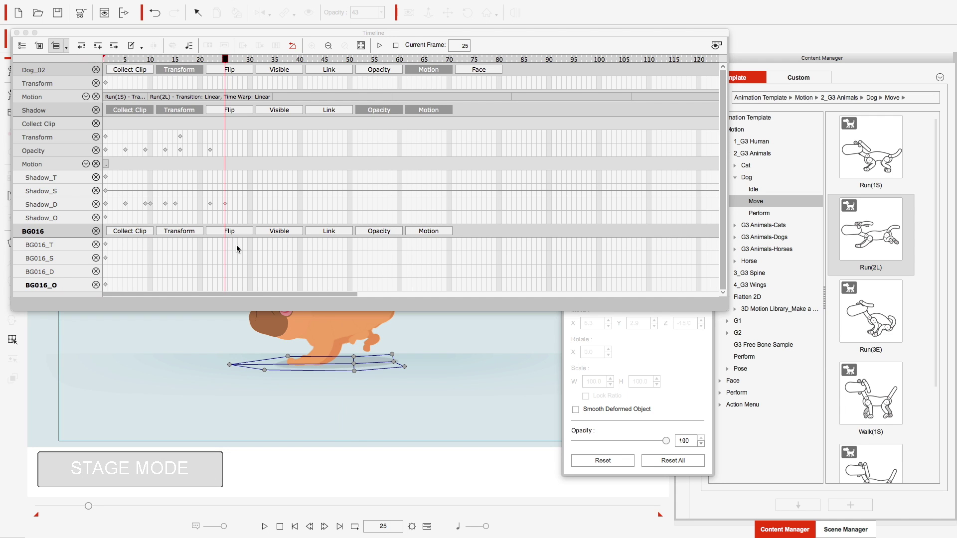
left_click(95, 231)
left_click(263, 369)
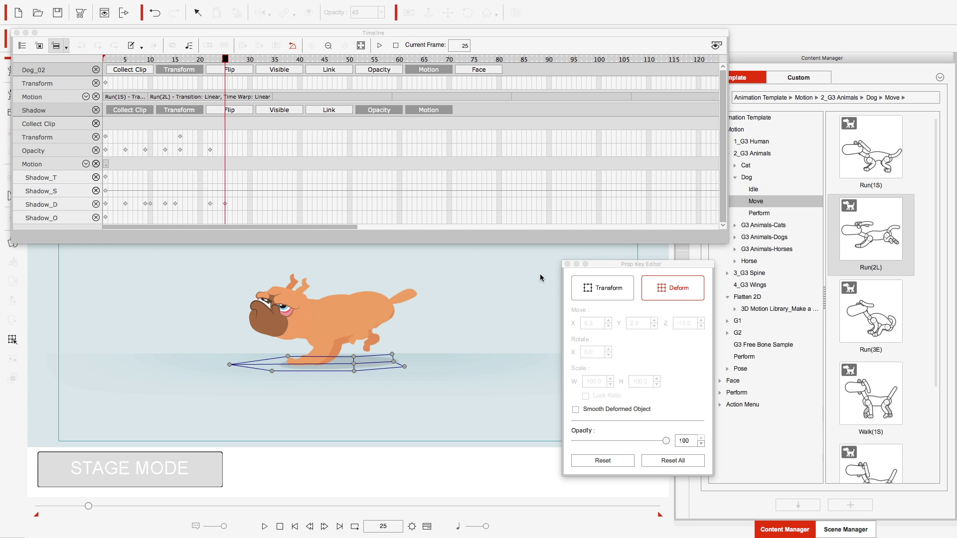
Step: Close the Prop Key Editor and raise the shadow's opacity to 65 at frame 25
left_click(567, 264)
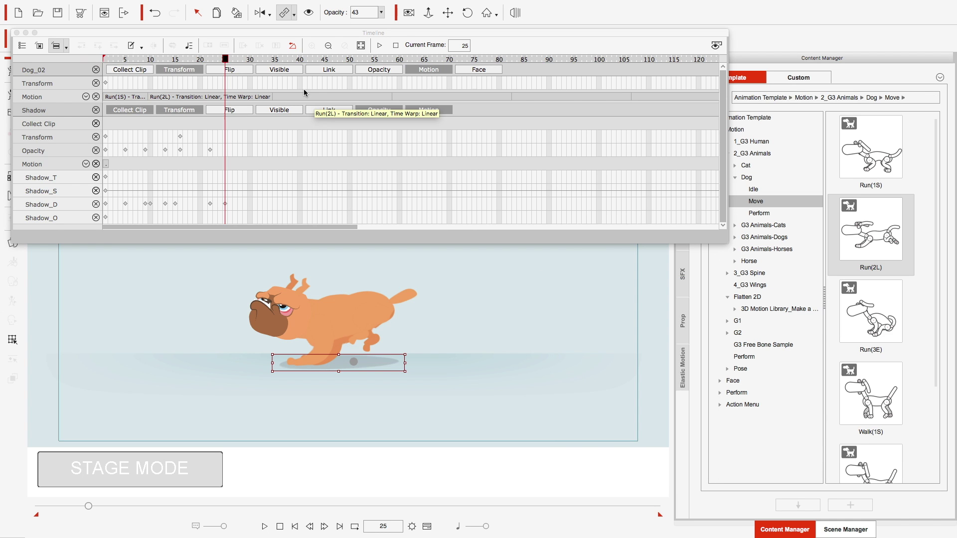
left_click(382, 14)
left_click_drag(364, 22, 377, 23)
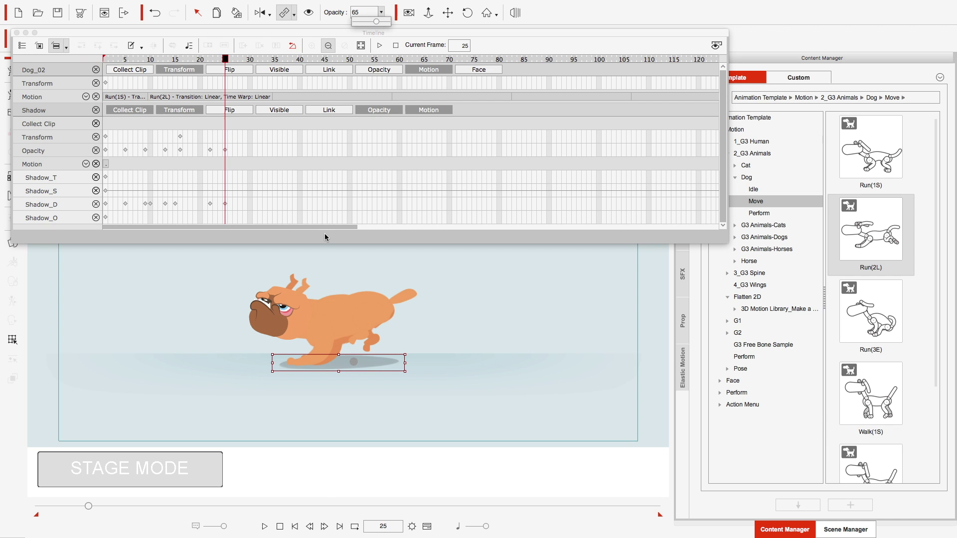
Step: At frame 28, deform the shadow into a short ellipse beneath the dog's tucked legs by pulling its corner and front points inward
left_click(324, 527)
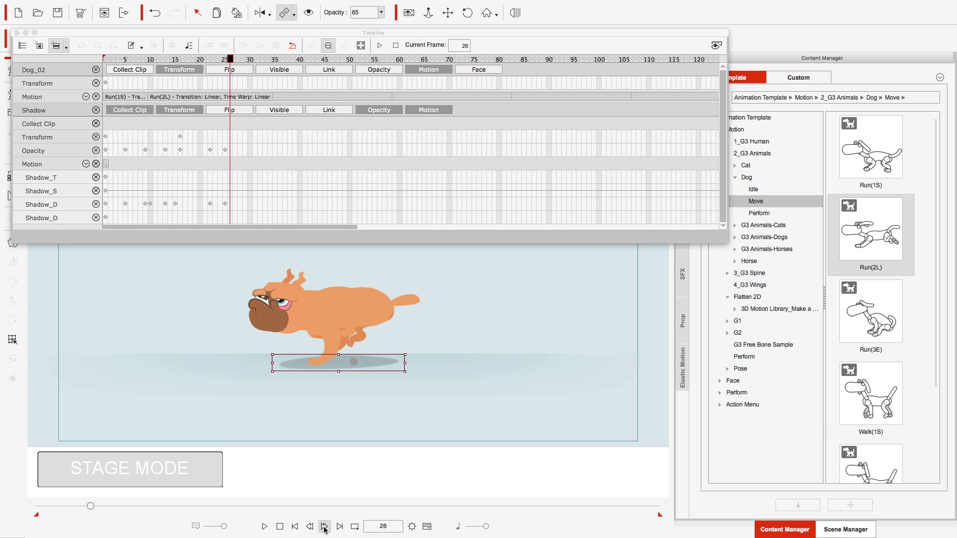
left_click(325, 527)
left_click(324, 527)
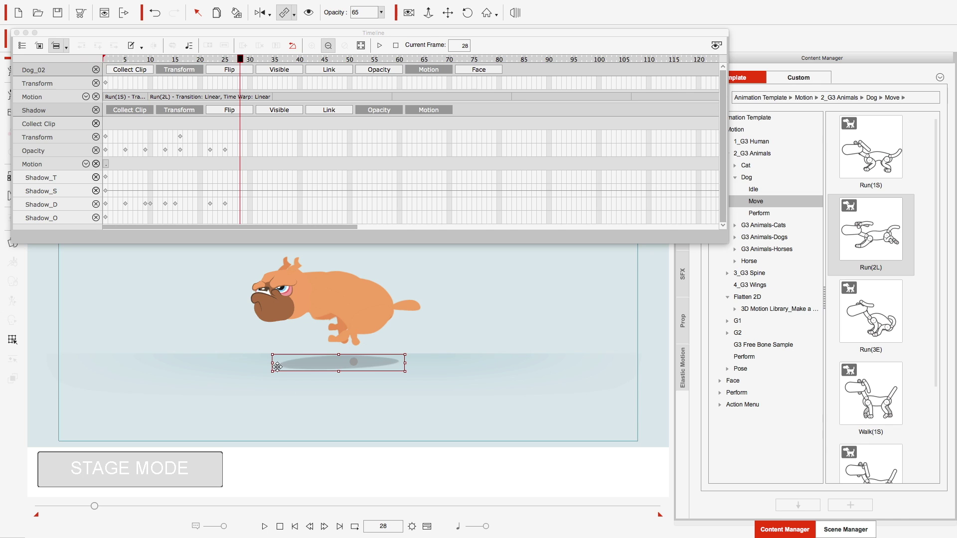
left_click_drag(327, 363, 326, 363)
left_click(156, 13)
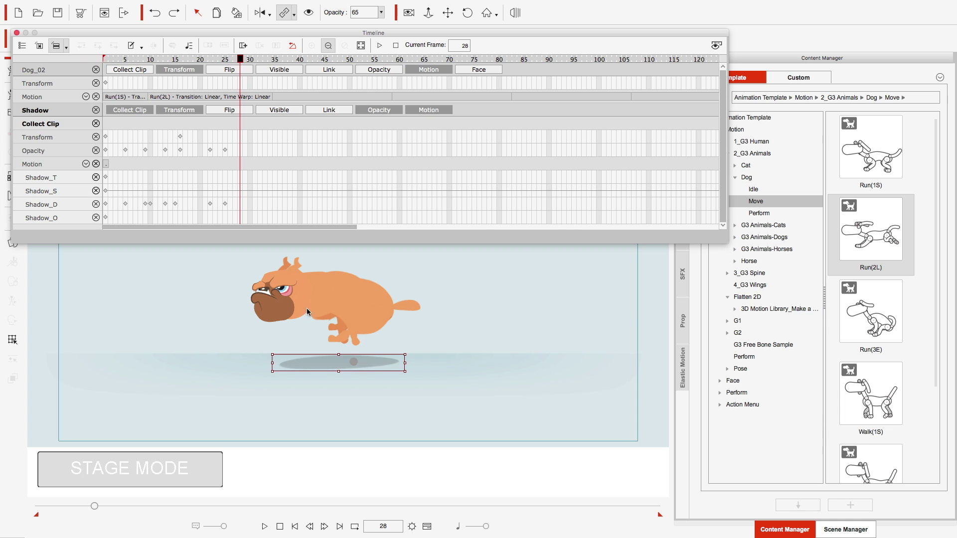
left_click(13, 339)
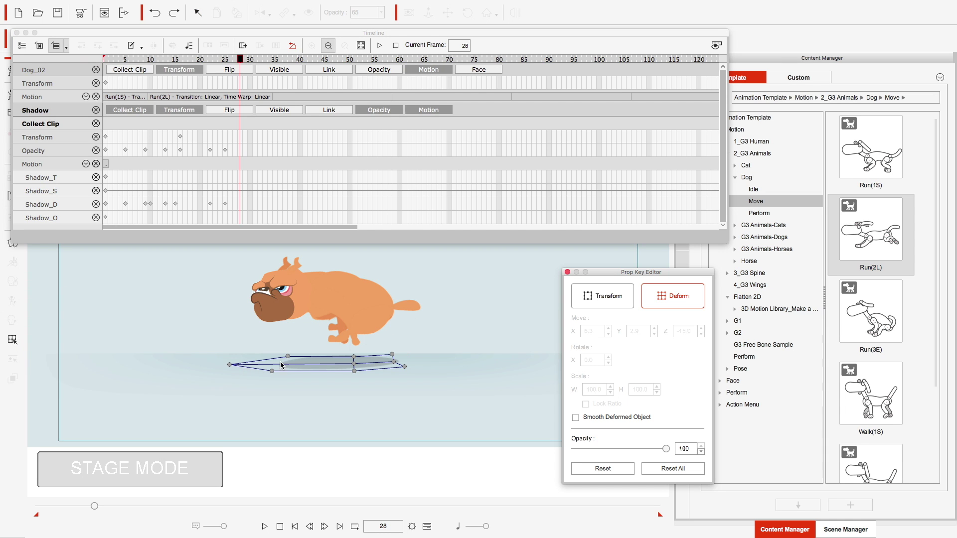
mouse_move(288, 358)
left_mouse_down()
mouse_move(316, 359)
mouse_move(296, 368)
left_mouse_up()
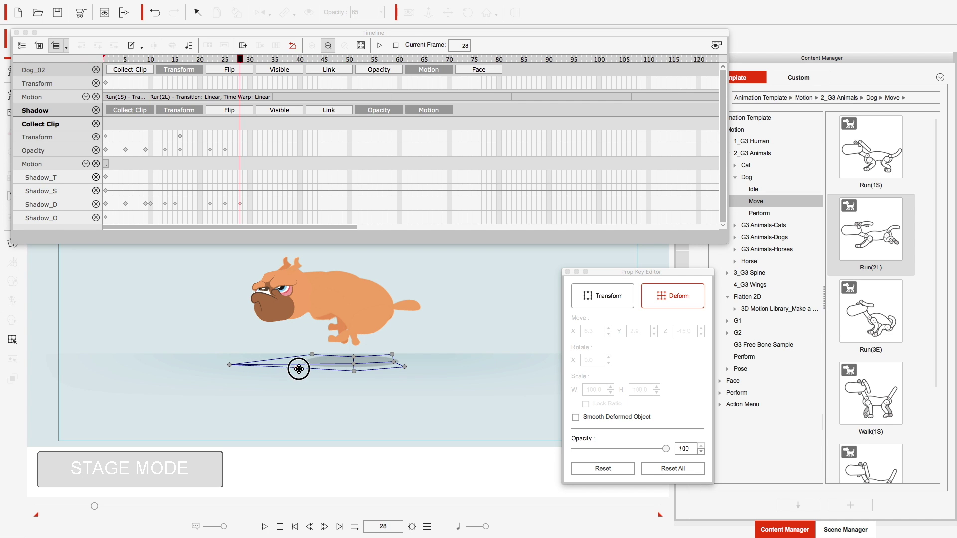
mouse_move(392, 354)
left_mouse_down()
mouse_move(374, 357)
mouse_move(387, 367)
left_mouse_up()
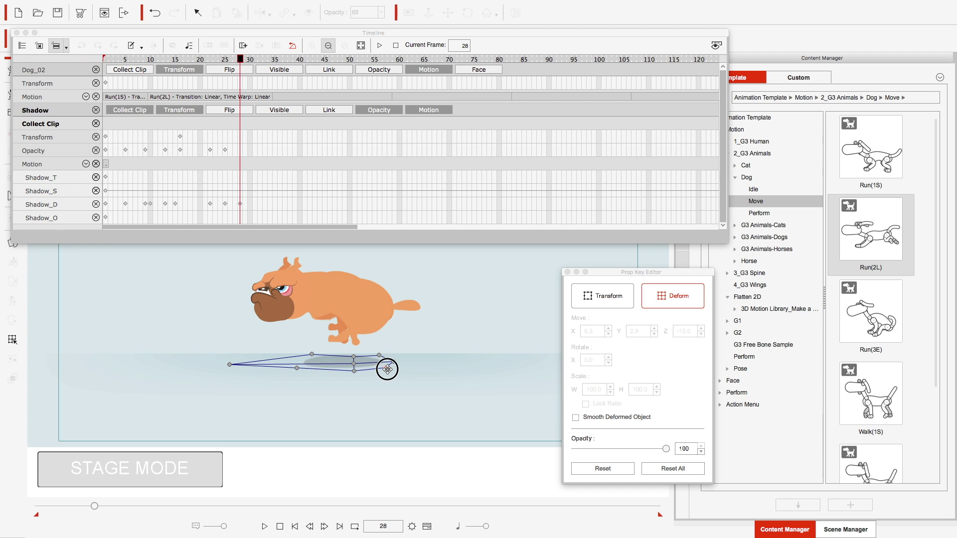
left_click_drag(229, 365, 296, 363)
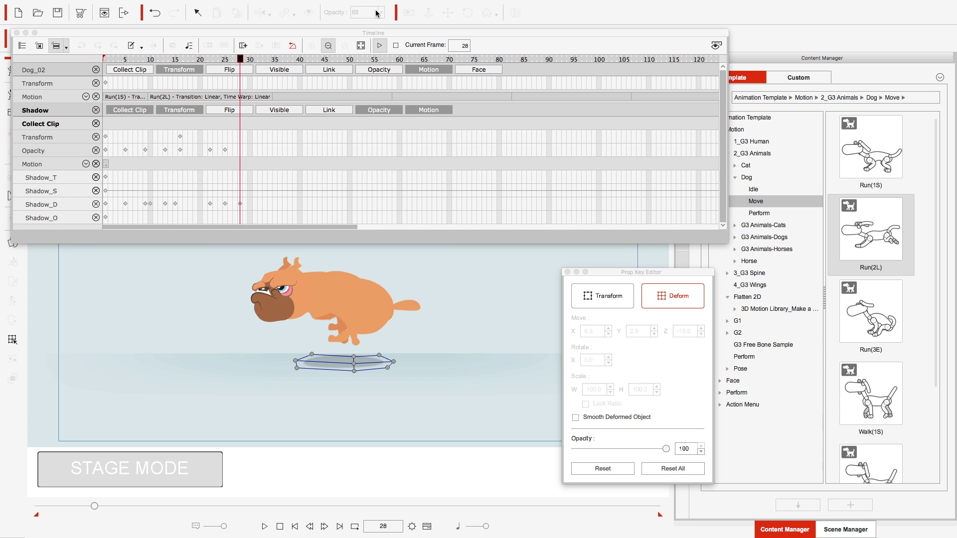
Step: Close the Prop Key Editor and raise the shadow's opacity to 93 at frame 28
left_click(567, 272)
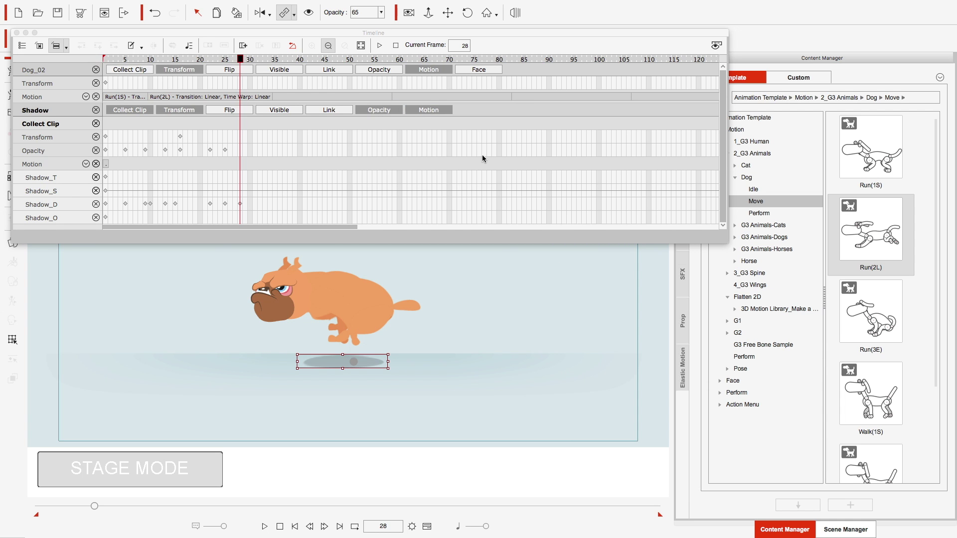
left_click(382, 12)
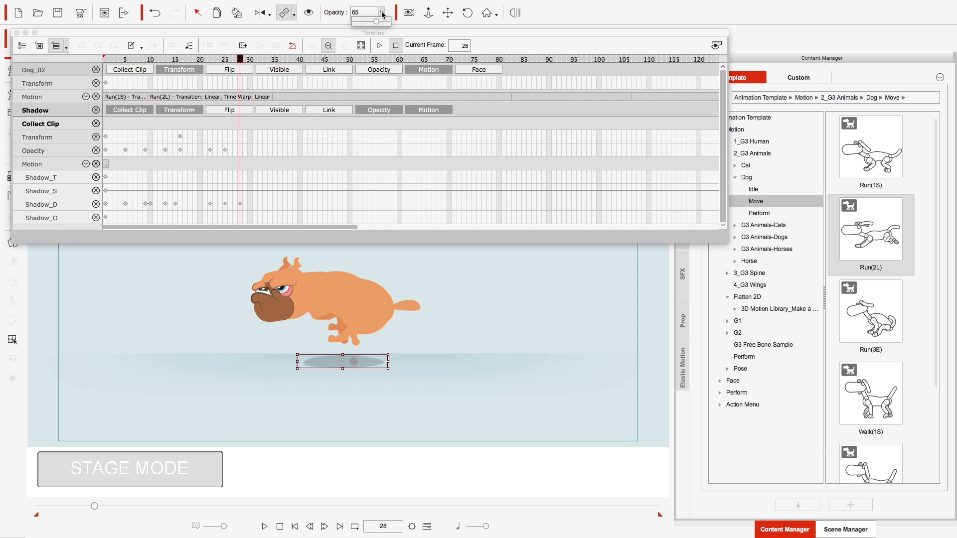
left_click_drag(377, 22, 386, 25)
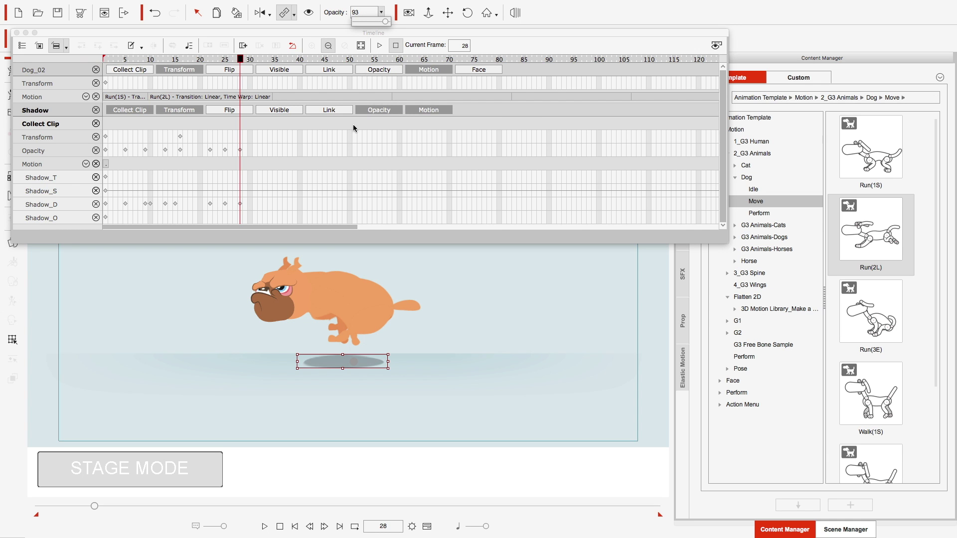
Step: At frame 31, stretch the shadow forward under the dog's reaching front legs by pulling its upper and lower front deform points outward
left_click(324, 527)
left_click(325, 528)
left_click(325, 528)
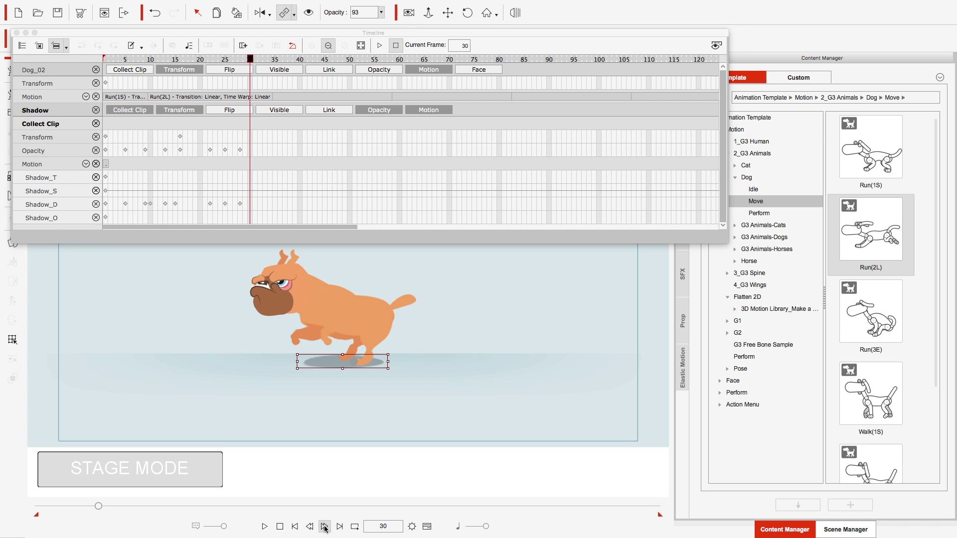
left_click(325, 527)
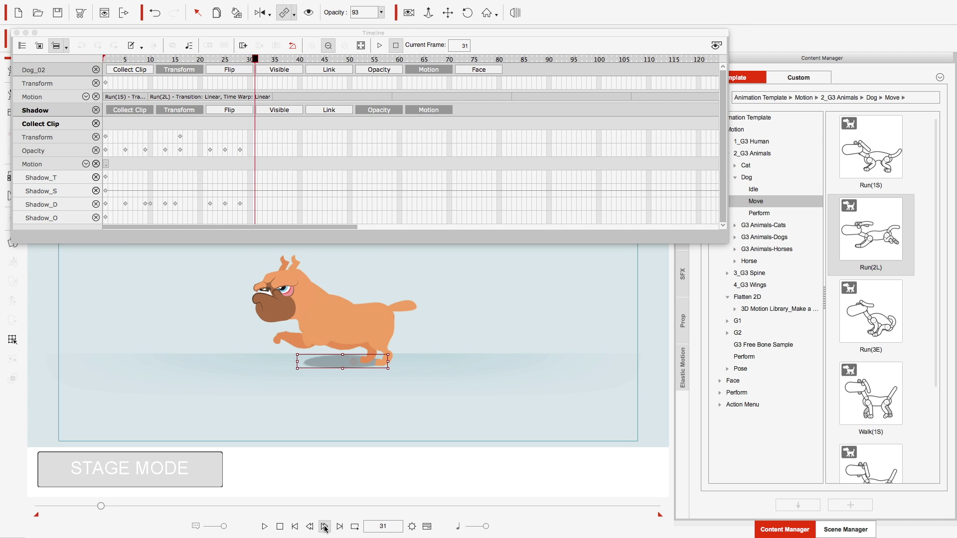
left_click(13, 339)
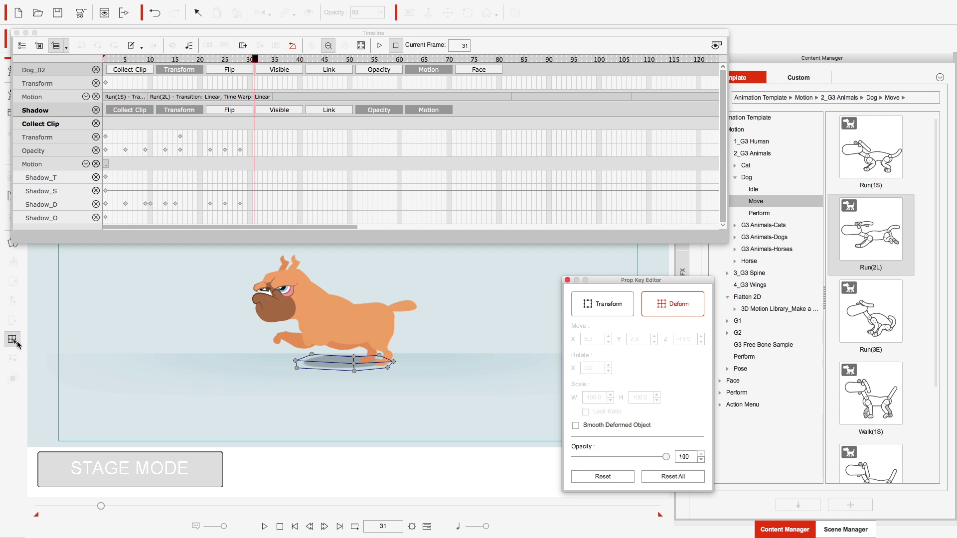
left_click_drag(297, 367, 252, 367)
mouse_move(312, 355)
left_mouse_down()
mouse_move(291, 348)
mouse_move(295, 356)
left_mouse_up()
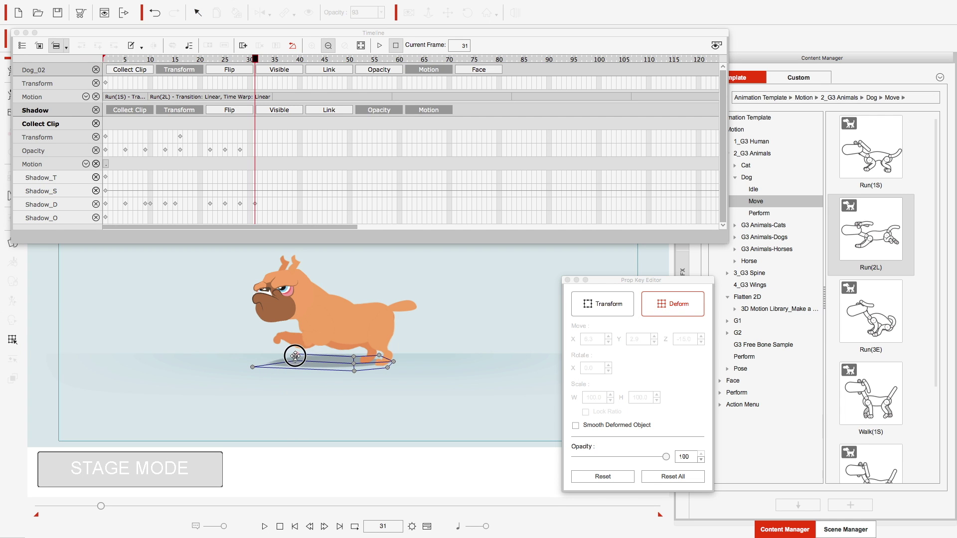
Step: At frame 34, lengthen the shadow beneath the outstretched dog by pulling its two rear points and upper front point outward
left_click(324, 527)
left_click(324, 527)
left_click(324, 527)
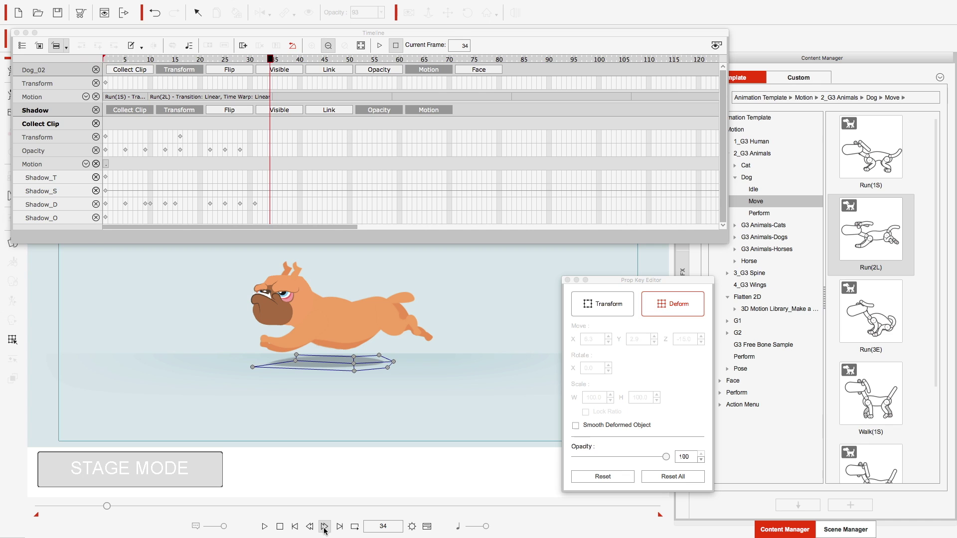
left_click_drag(396, 362, 439, 356)
left_click_drag(387, 371, 420, 367)
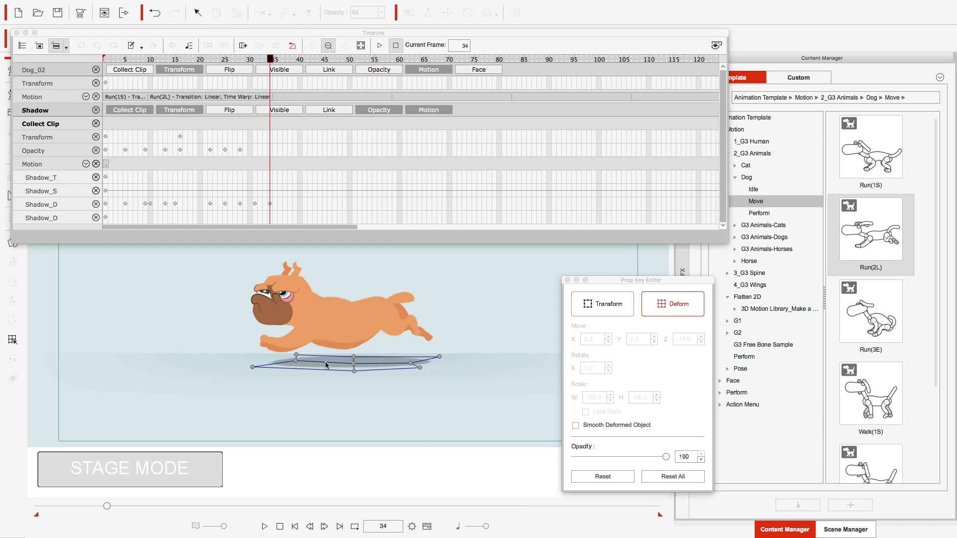
left_click_drag(297, 357, 260, 355)
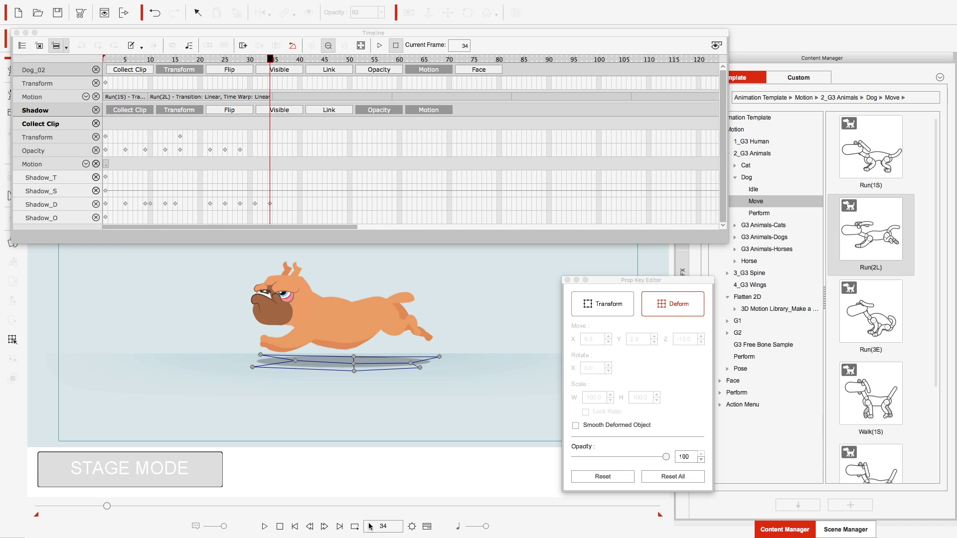
Step: Move the Timeline window clear of the dog, scrub the first frames and play the animation from frame 1 to check the shadow
left_click(324, 526)
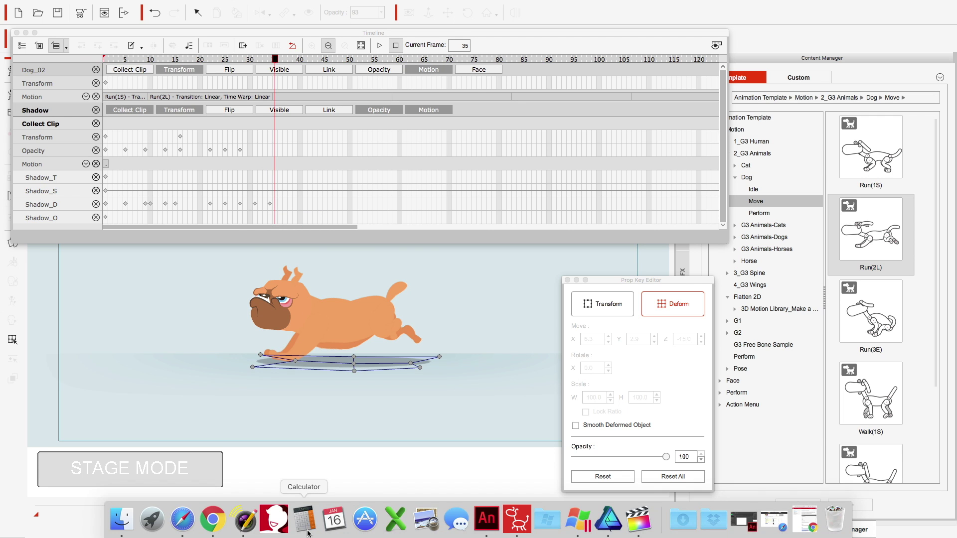
left_click(296, 527)
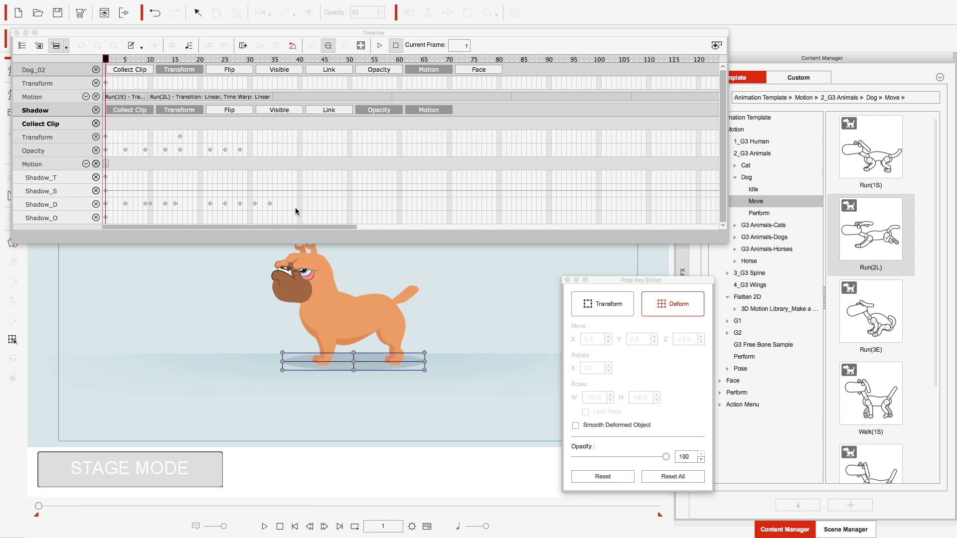
left_click_drag(51, 35, 48, 6)
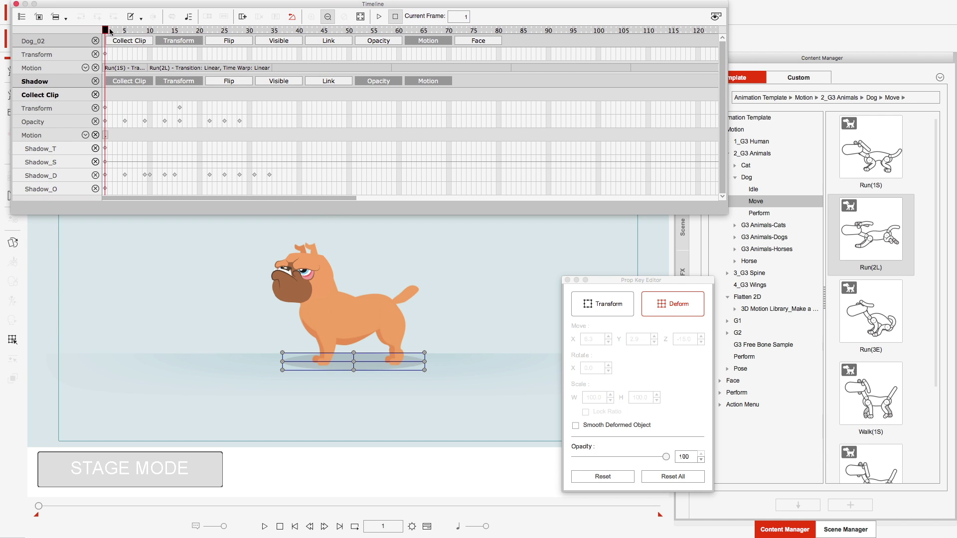
left_click_drag(107, 32, 140, 75)
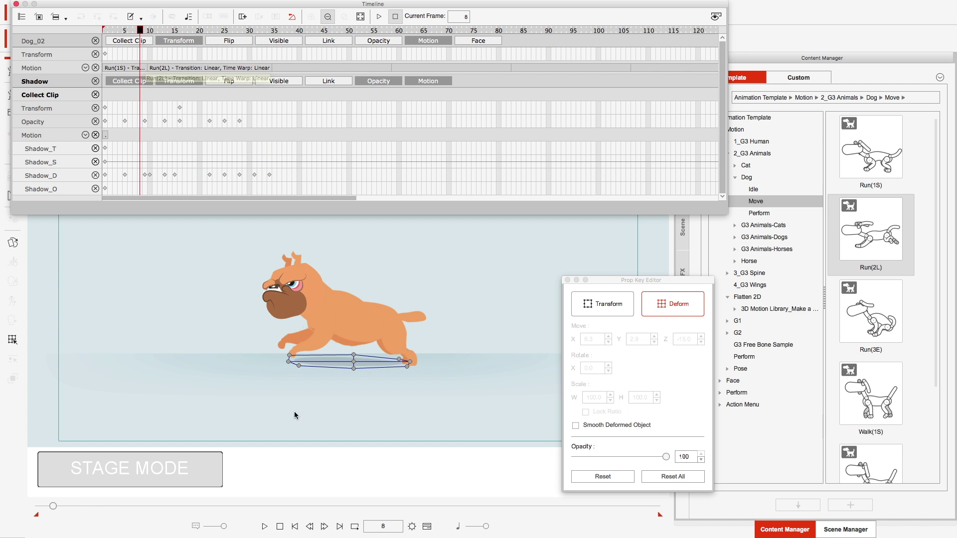
left_click(295, 526)
left_click(265, 526)
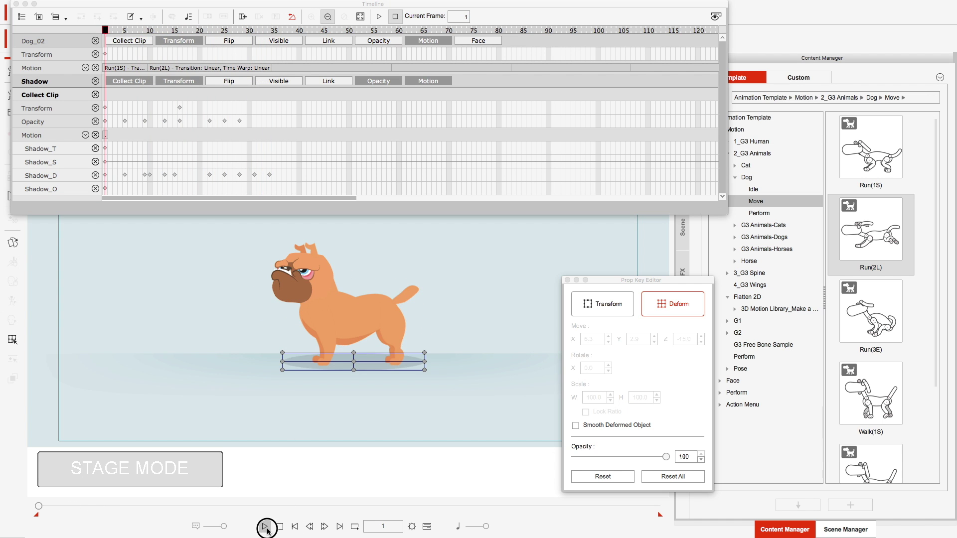
left_click(295, 528)
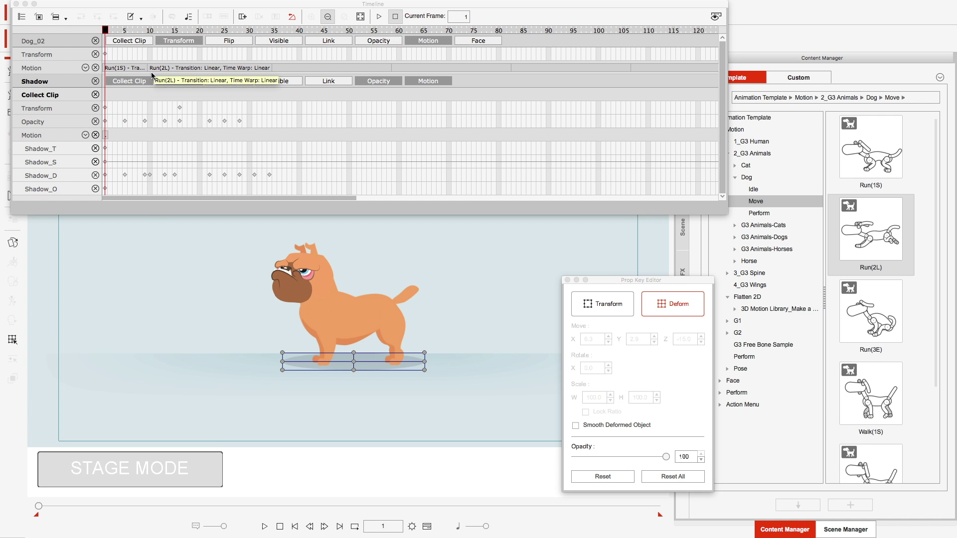
Step: Select the shadow's Collect Clip range from frame 10 to frame 34, matching one Run(2L) cycle of the dog's motion
left_click(151, 175)
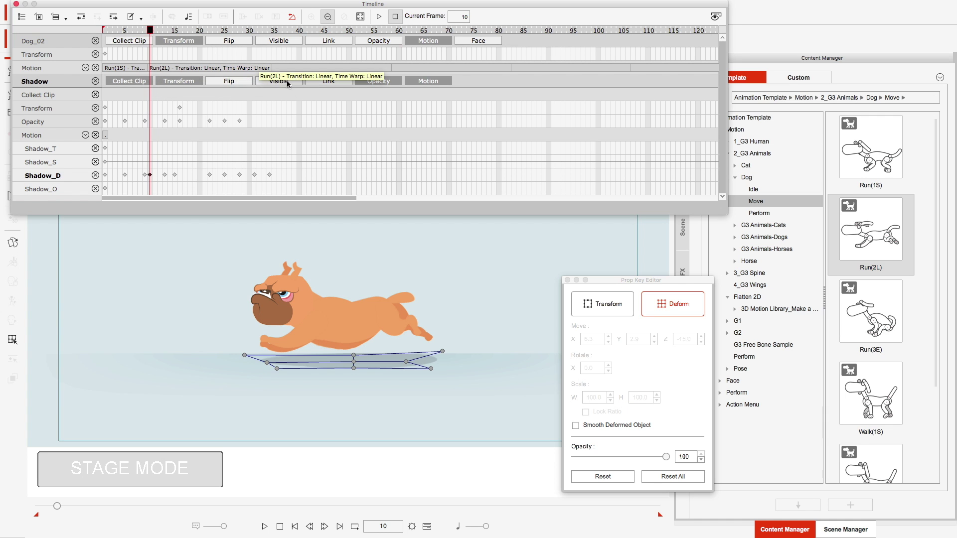
left_click(269, 68)
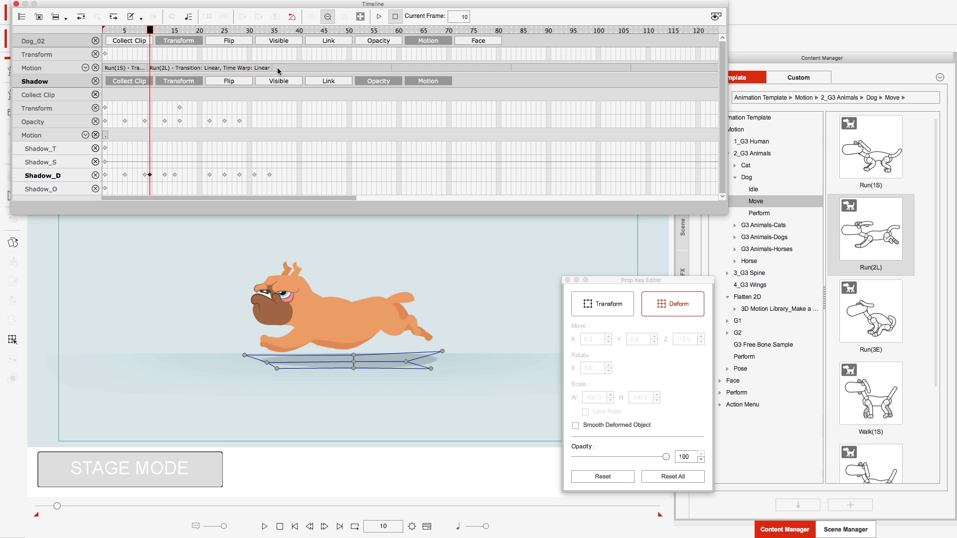
left_click(277, 68)
left_click(270, 32)
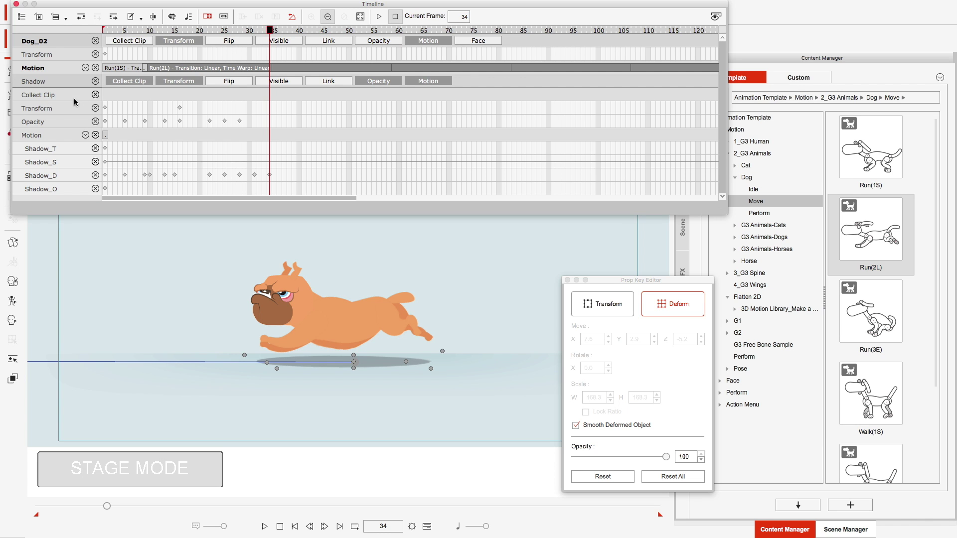
left_click(144, 94)
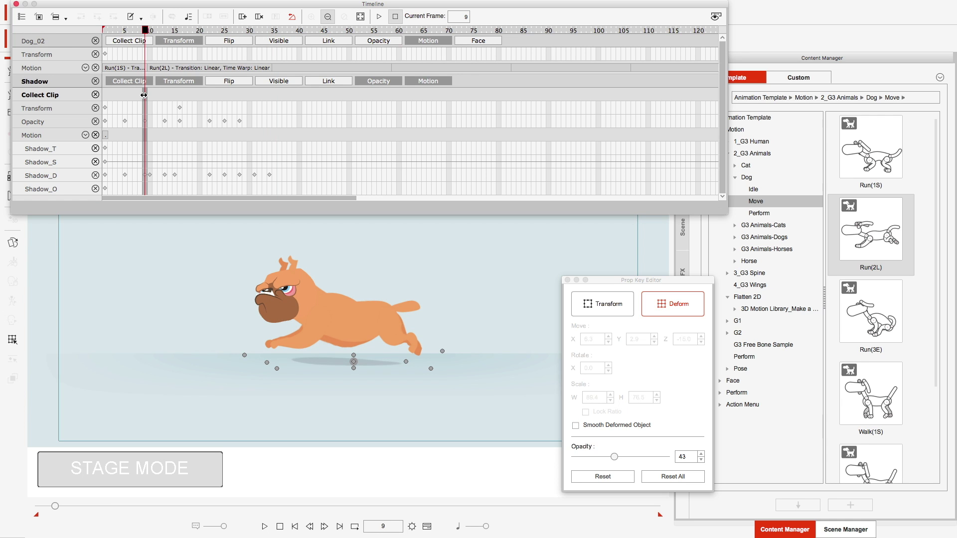
left_click_drag(153, 97, 268, 96)
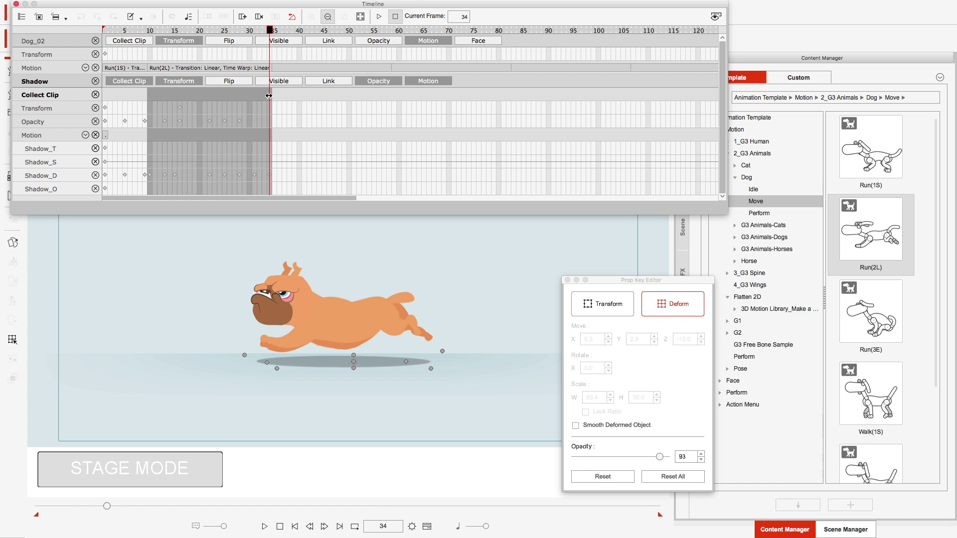
Step: Add the selected clip range to the shadow's Action Menu under the name Drop Shadow Run
right_click(269, 95)
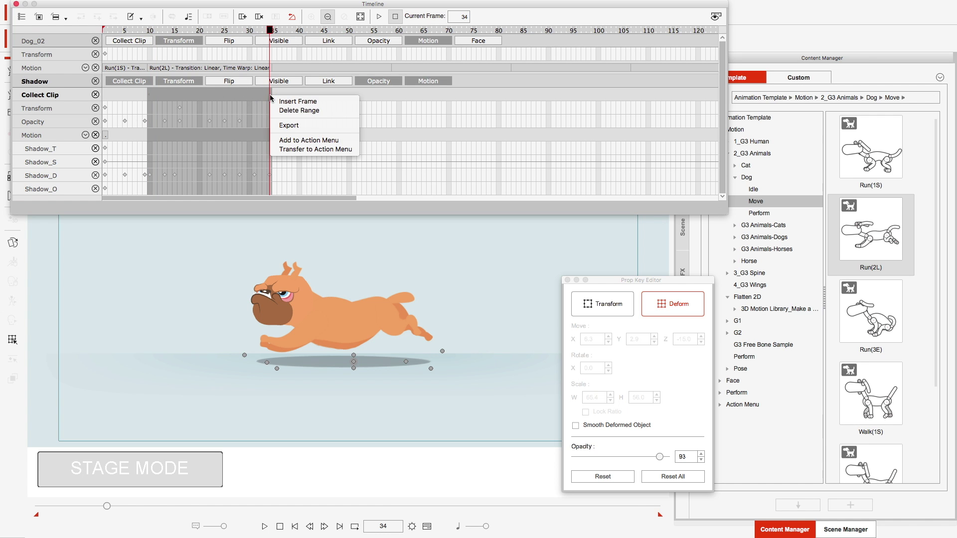
left_click(299, 141)
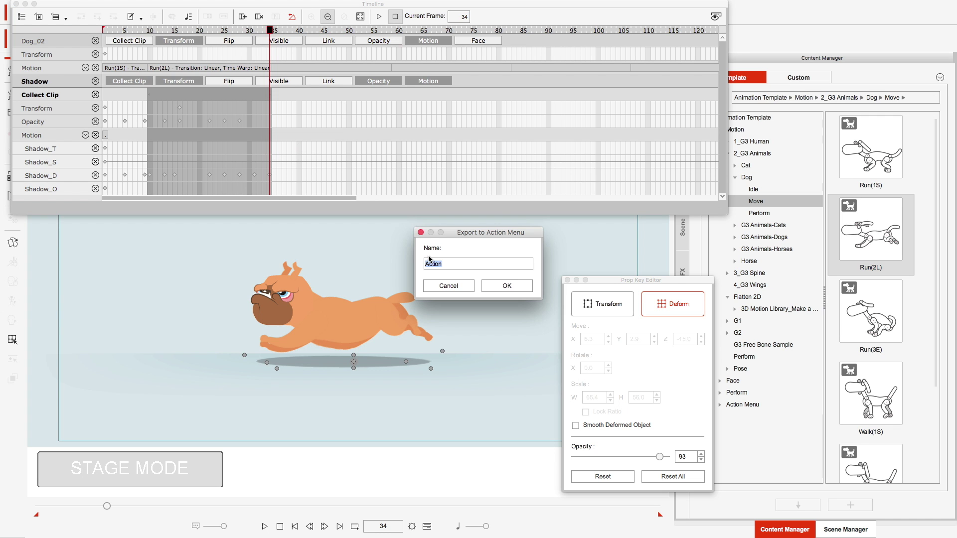
type("D")
key("Return")
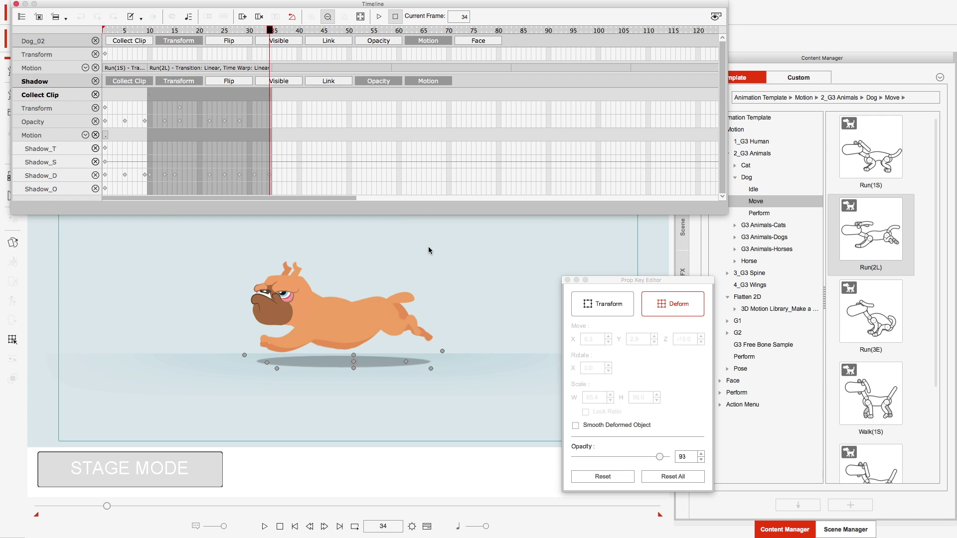
Step: Select the shadow on the stage and check its Action Menu for the Drop Shadow Run action
left_click(396, 359)
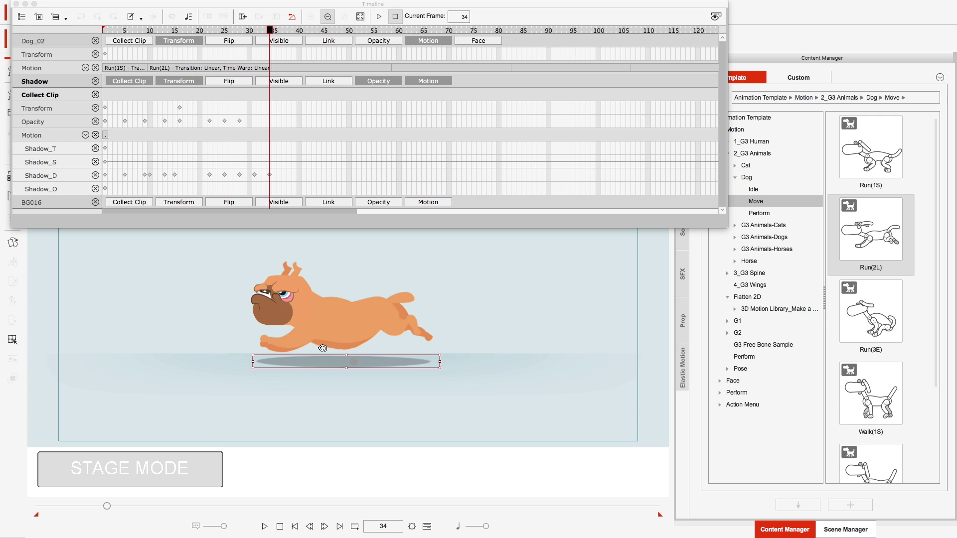
right_click(385, 361)
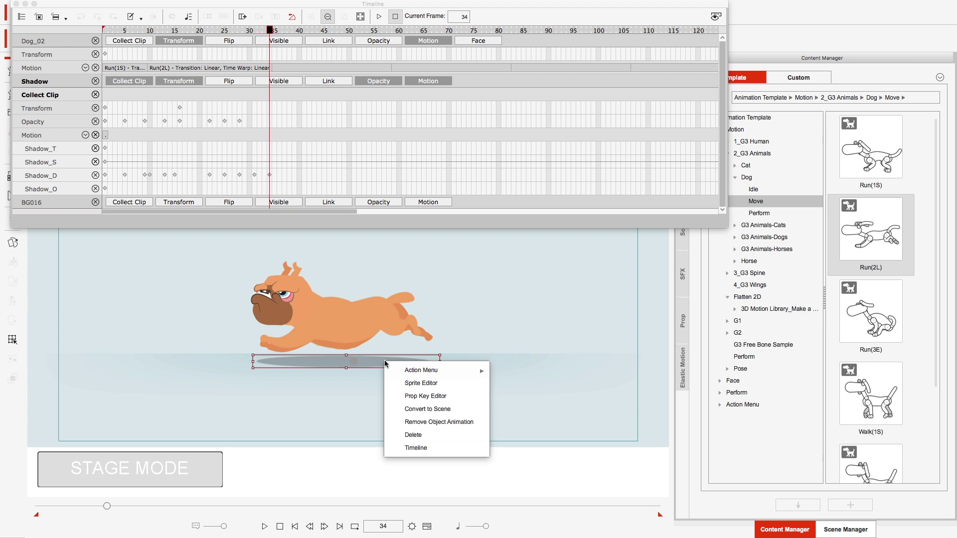
mouse_move(410, 371)
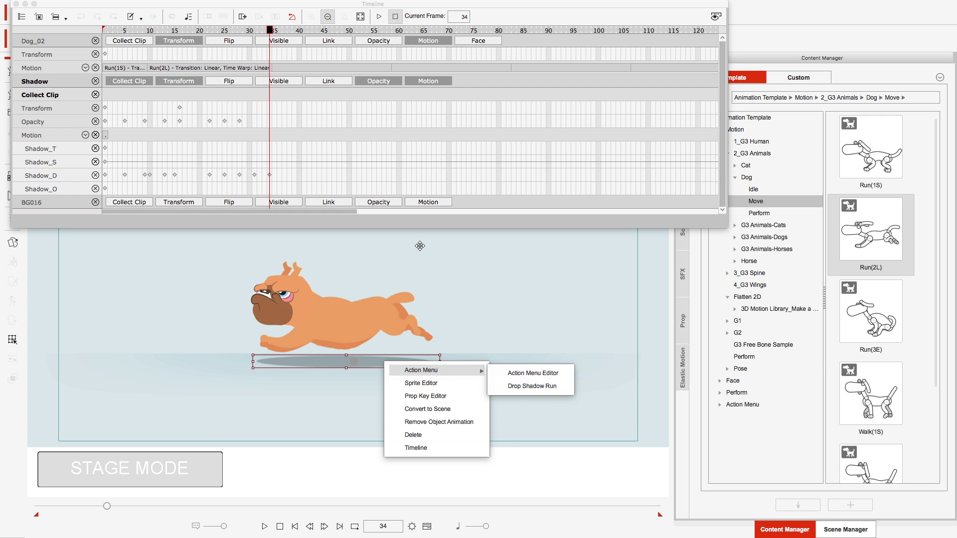
left_click(472, 302)
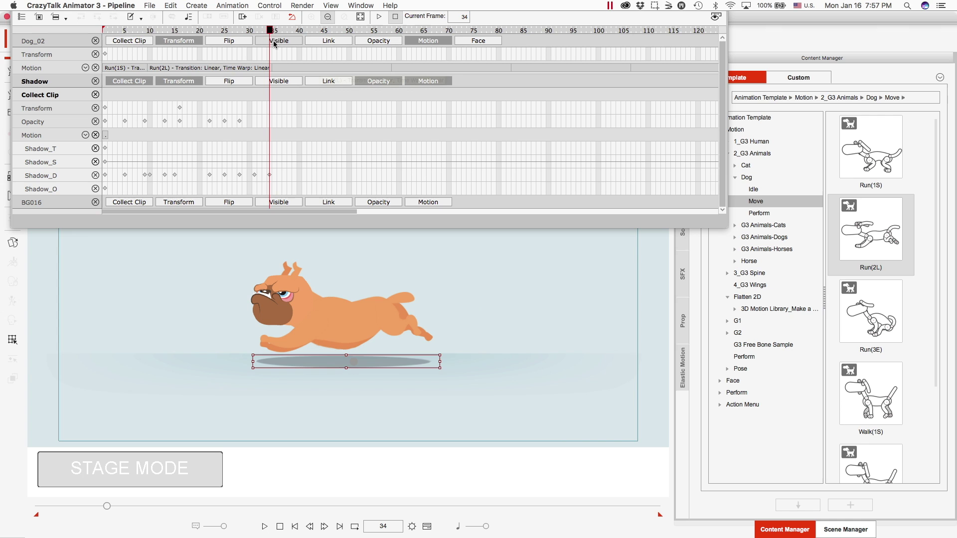
Step: Apply the Drop Shadow Run action to the shadow at frame 35
left_click(273, 30)
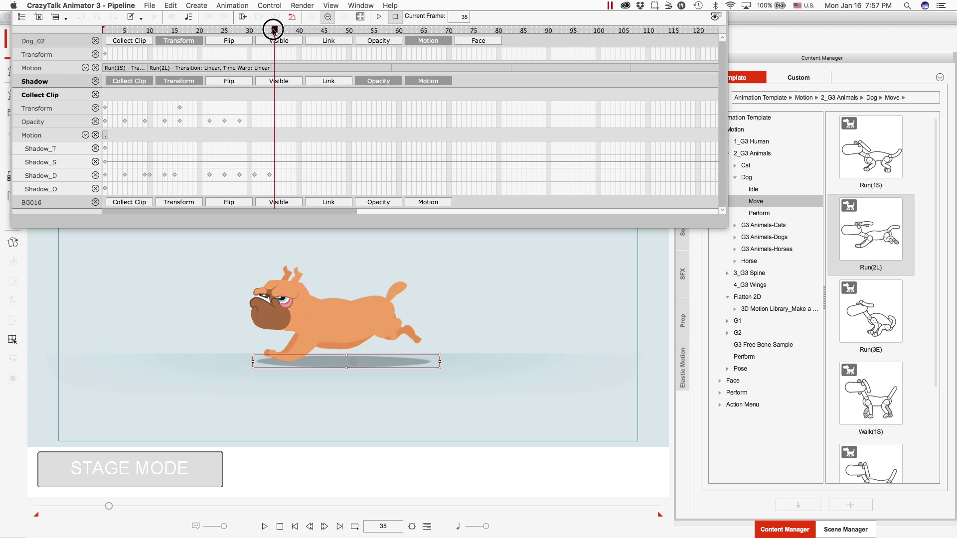
right_click(379, 366)
mouse_move(409, 373)
left_click(500, 390)
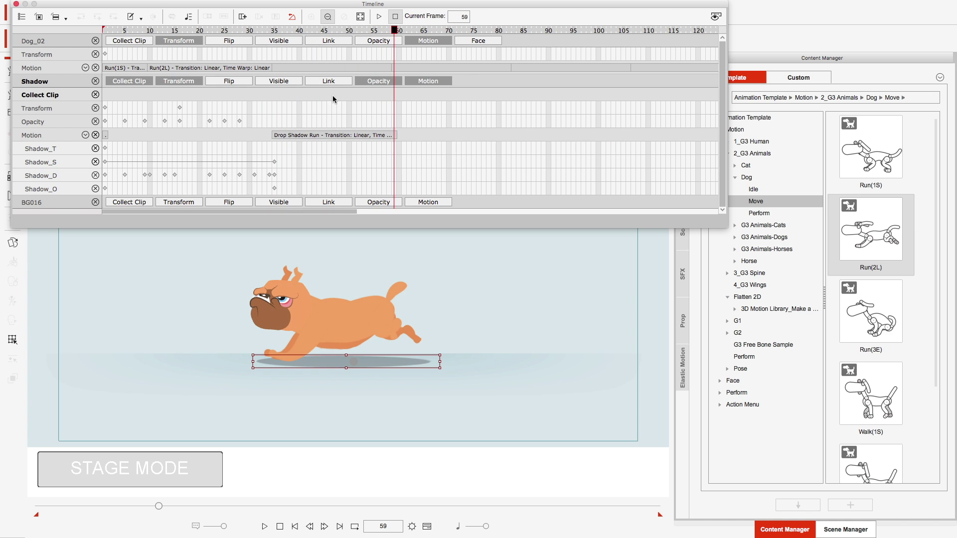
Step: Loop the shadow's Drop Shadow Run motion clip by extending its end to frame 300
left_click(369, 135)
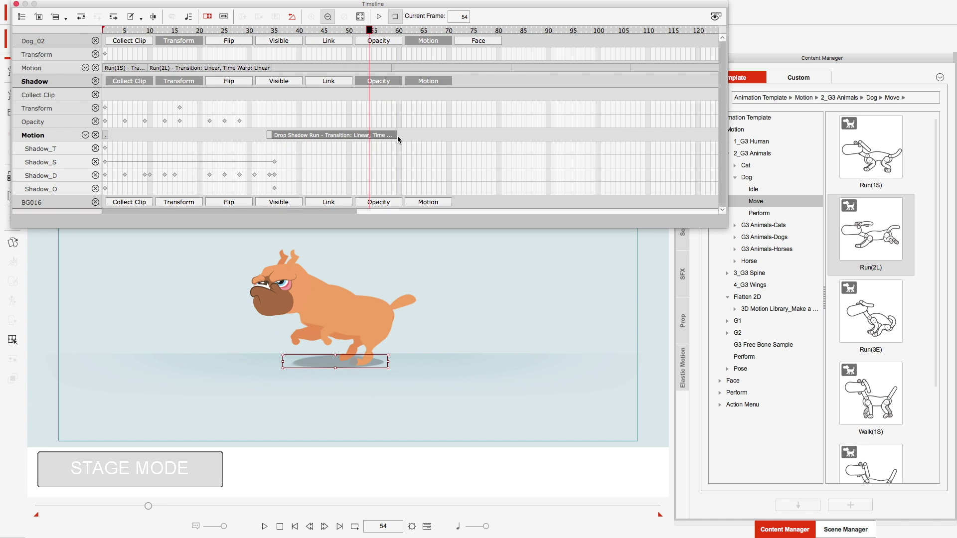
left_click_drag(396, 135, 665, 123)
left_click(328, 17)
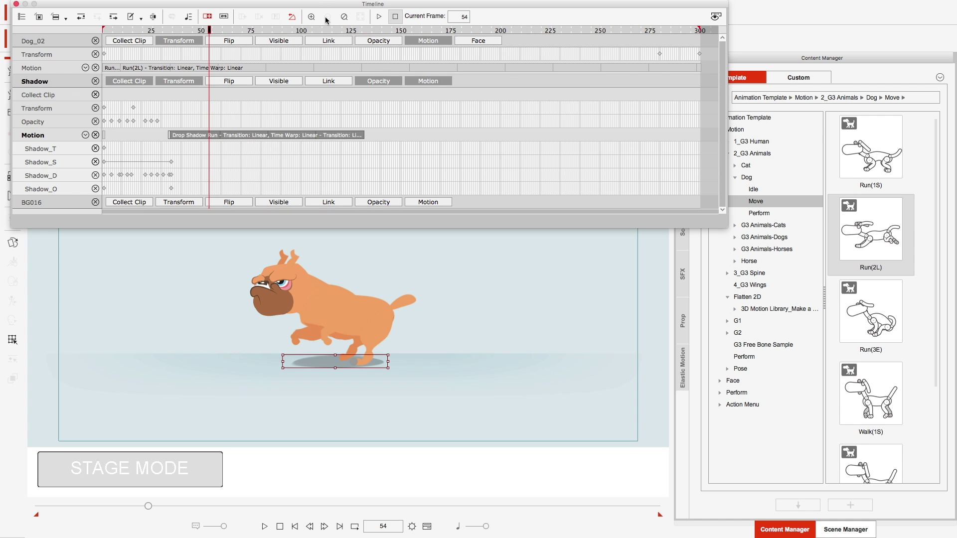
left_click(363, 135)
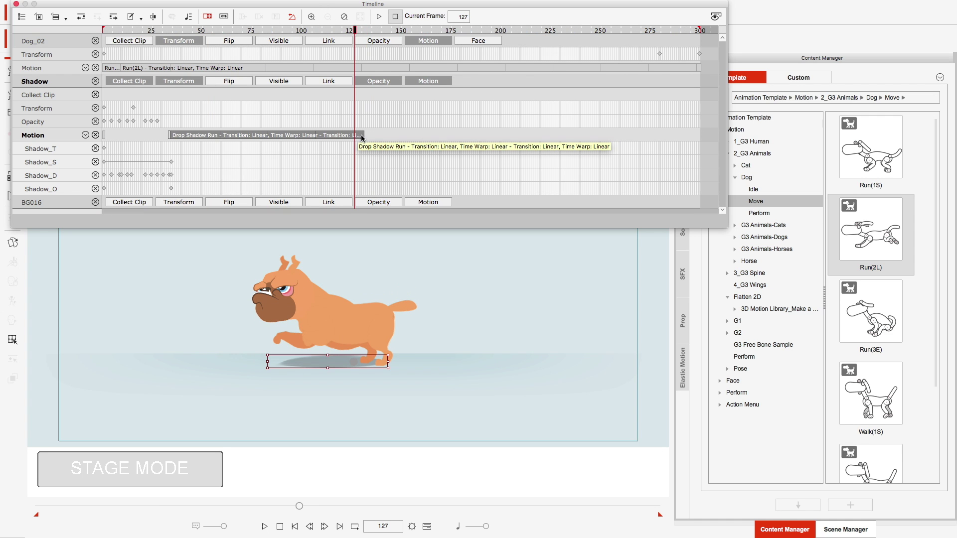
left_click_drag(363, 135, 728, 106)
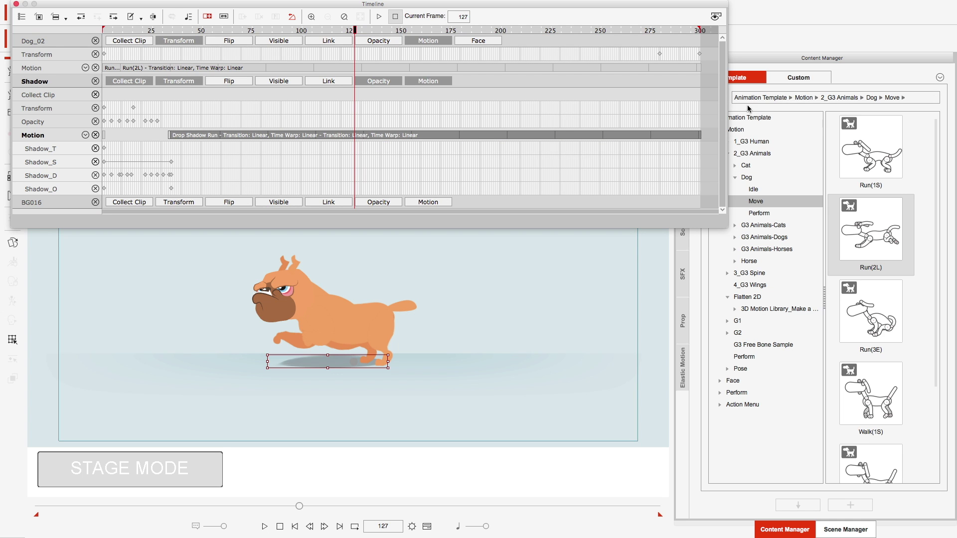
Step: Play the full animation from the first frame to review the looping shadow, and return to frame 1
left_click(296, 527)
left_click(264, 528)
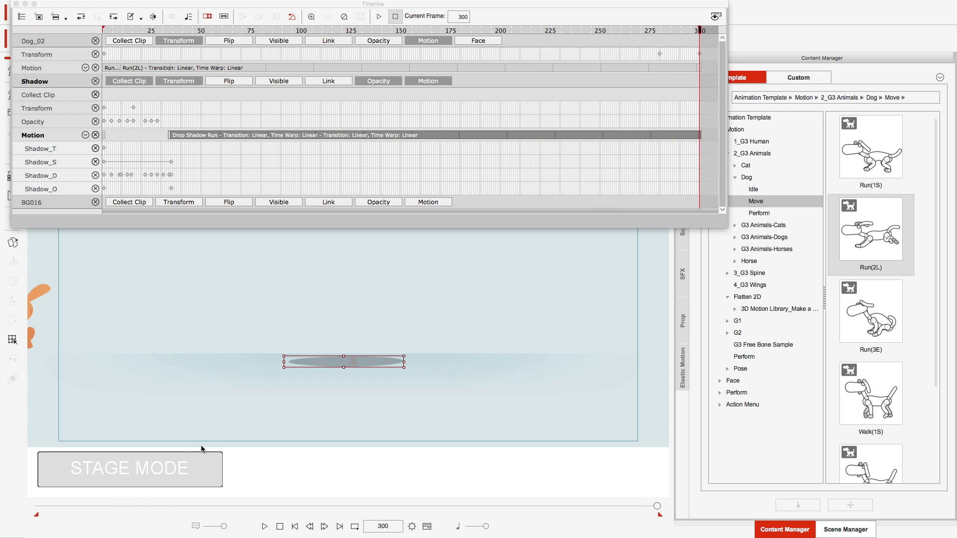
left_click(295, 527)
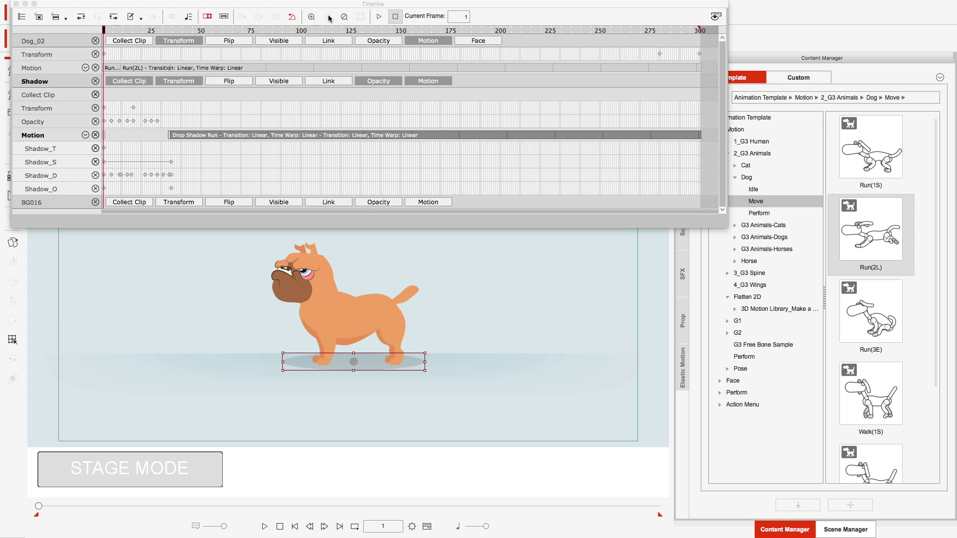
Step: Add a Transform key to the shadow at frame 280, aligned with the dog's Transform key where it starts leaving the scene
left_click(311, 17)
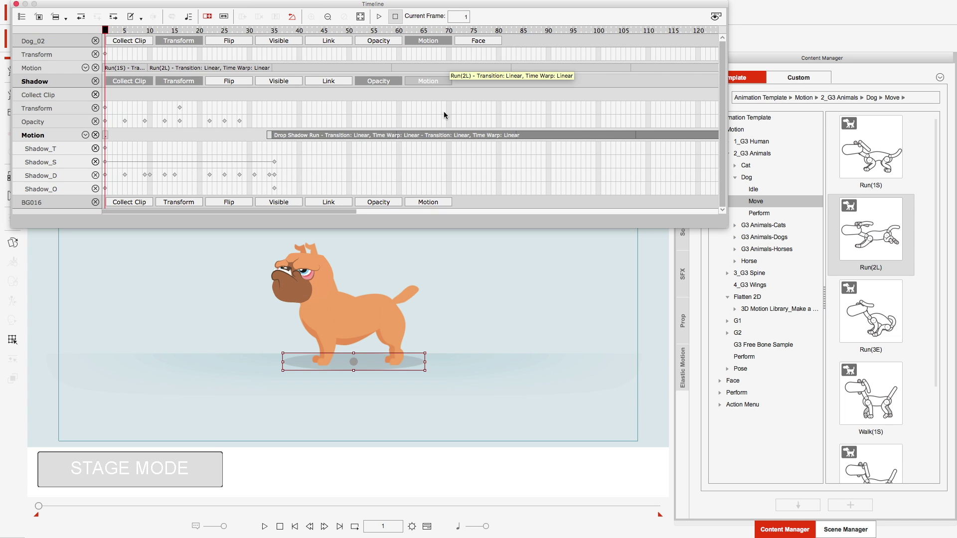
left_click(347, 212)
left_click_drag(347, 213, 738, 202)
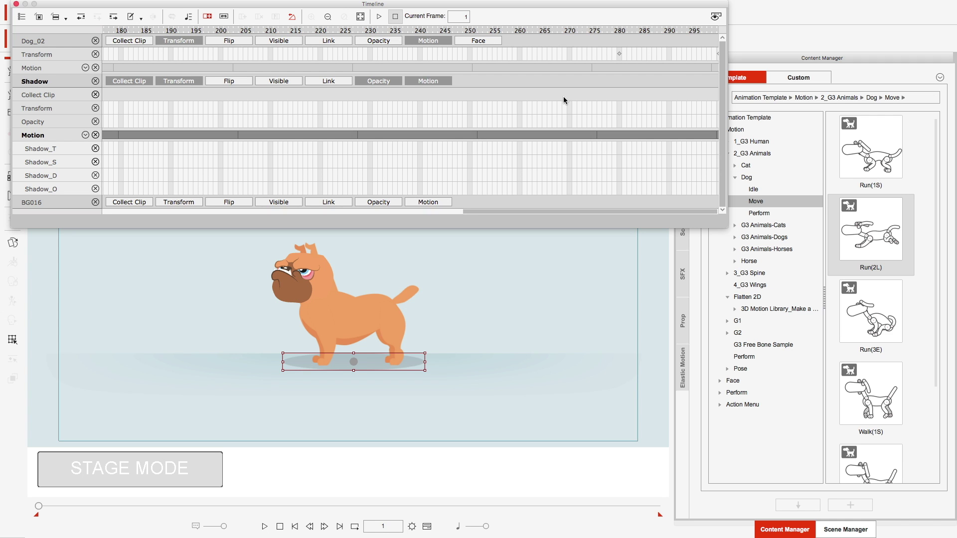
left_click(619, 53)
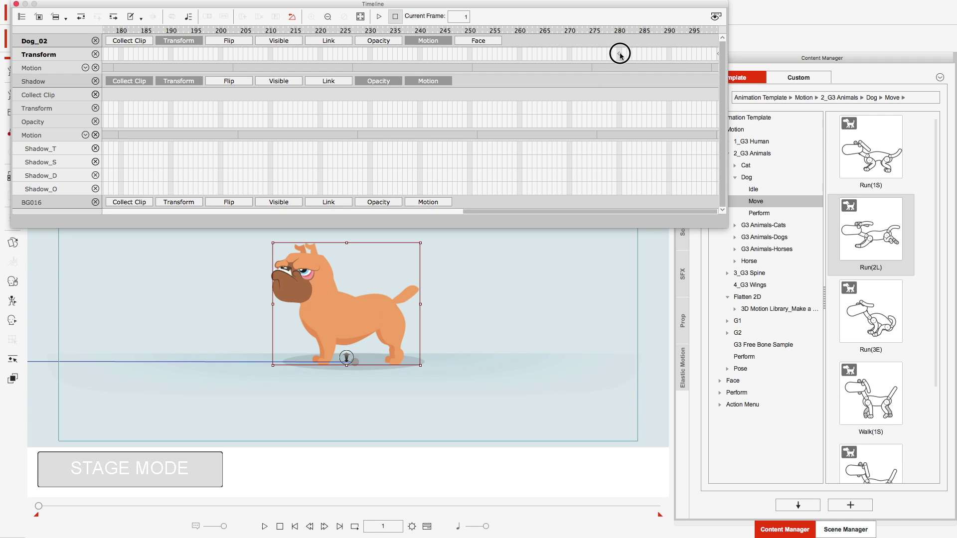
left_click(620, 110)
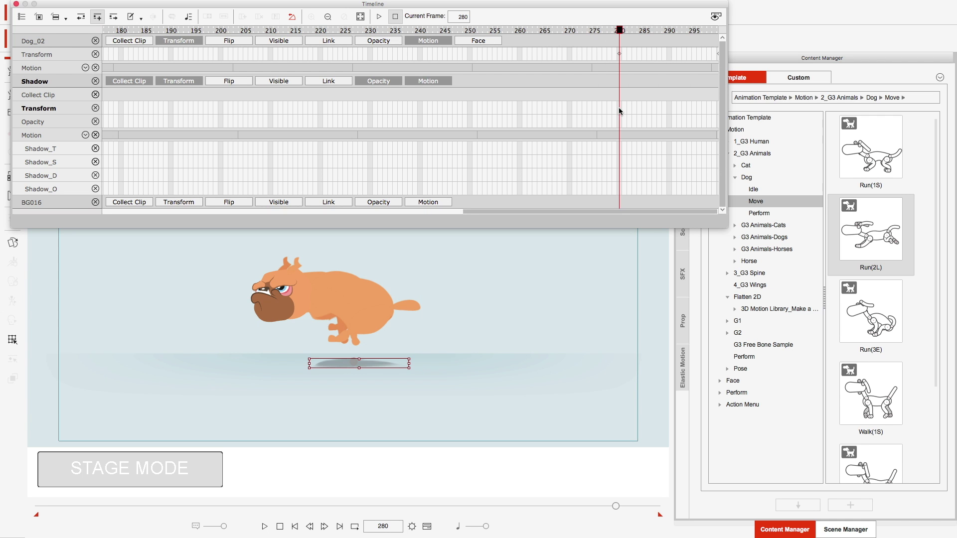
left_click(619, 111)
left_click(620, 111)
Step: Add a Transform key to the shadow at frame 300 and move the shadow past the stage's left edge to follow the dog
left_click_drag(568, 213, 598, 214)
left_click(719, 112)
left_click(719, 113)
left_click(719, 113)
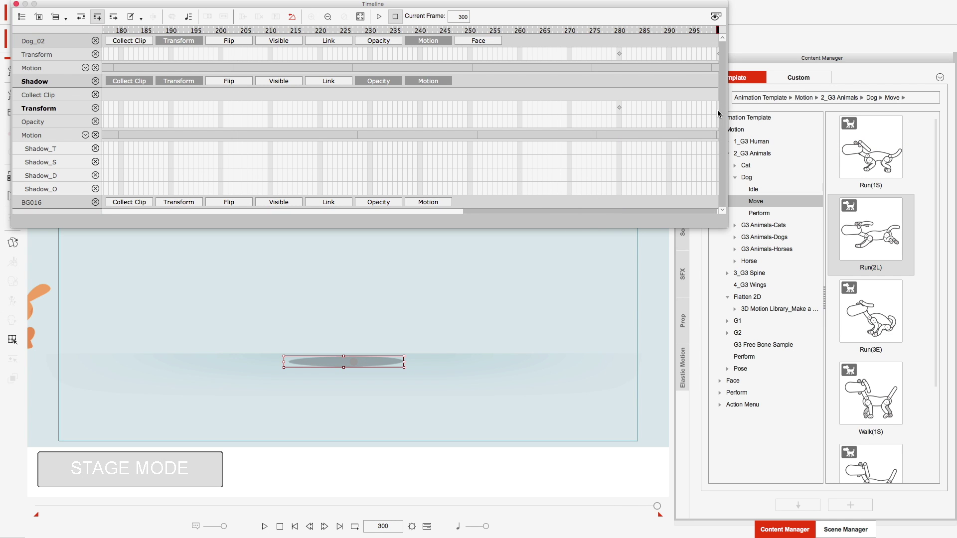
left_click(608, 213)
left_click_drag(607, 213, 679, 208)
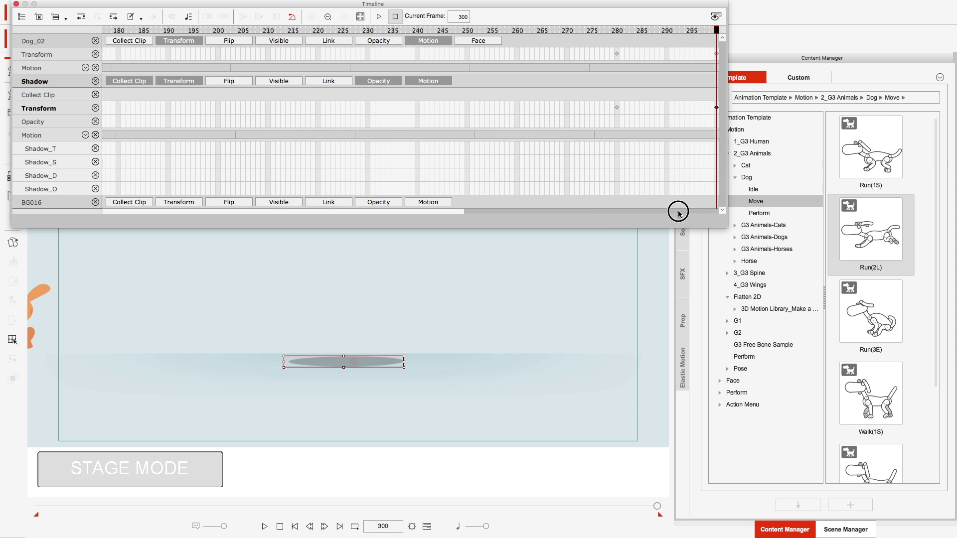
left_click(716, 108)
left_click_drag(366, 363, 1, 361)
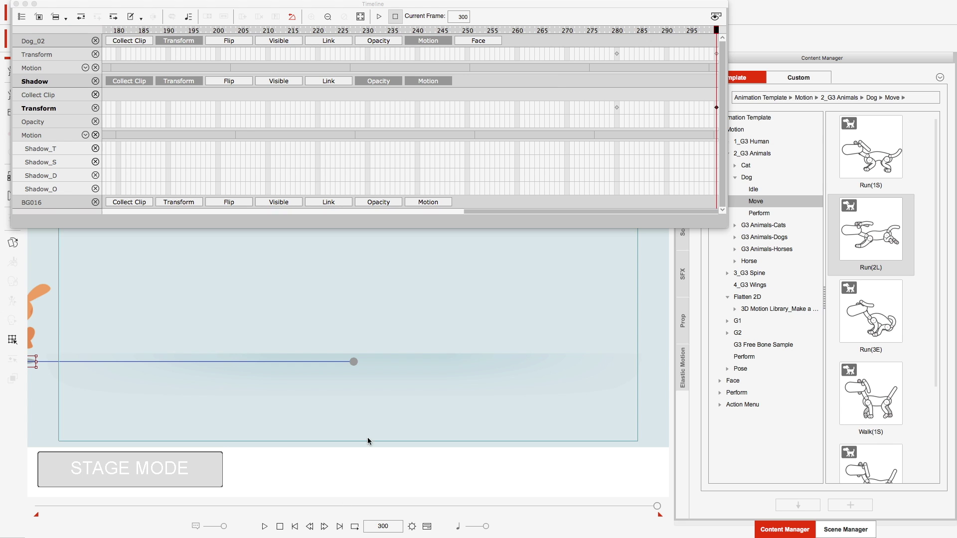
Step: Play the animation from frame 200 to review the shadow leaving with the dog, and return to frame 1
left_click_drag(717, 30, 219, 49)
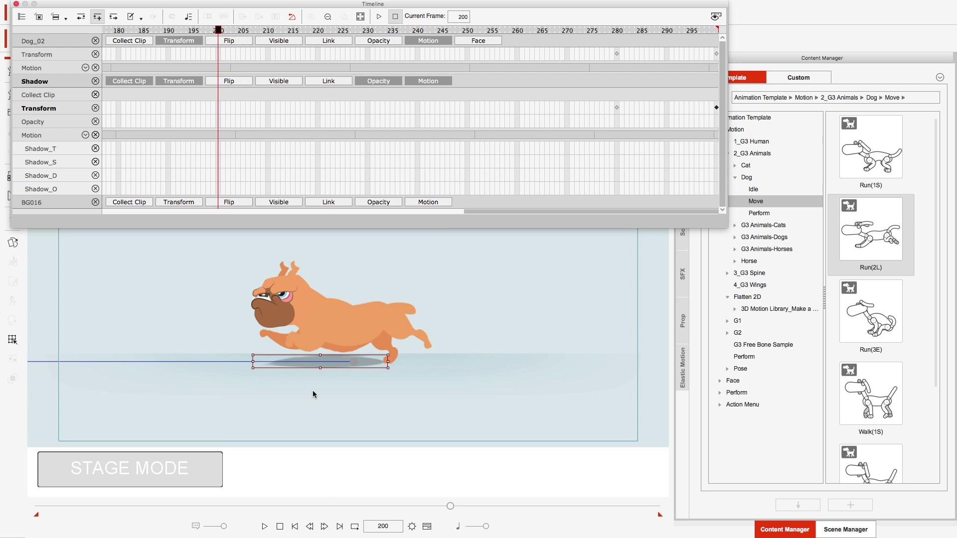
left_click(264, 527)
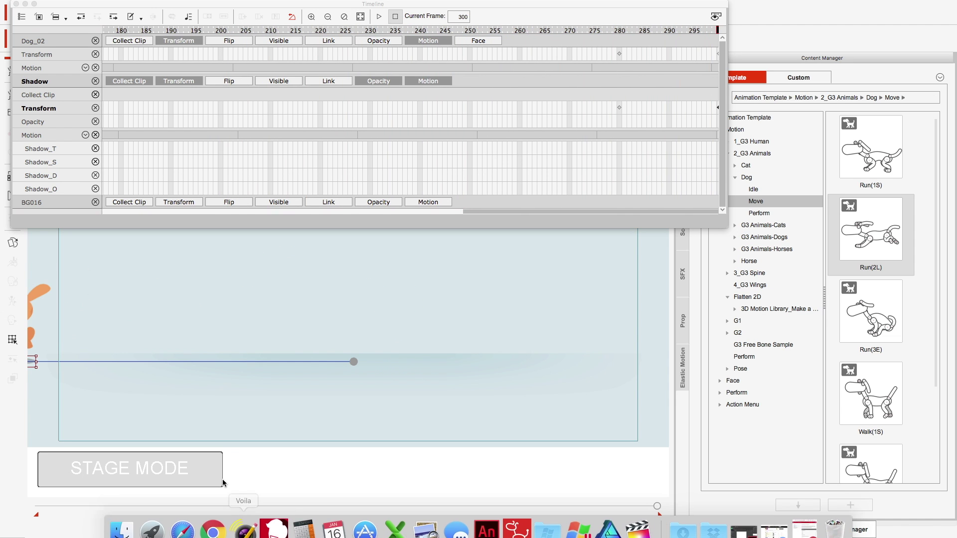
left_click(295, 527)
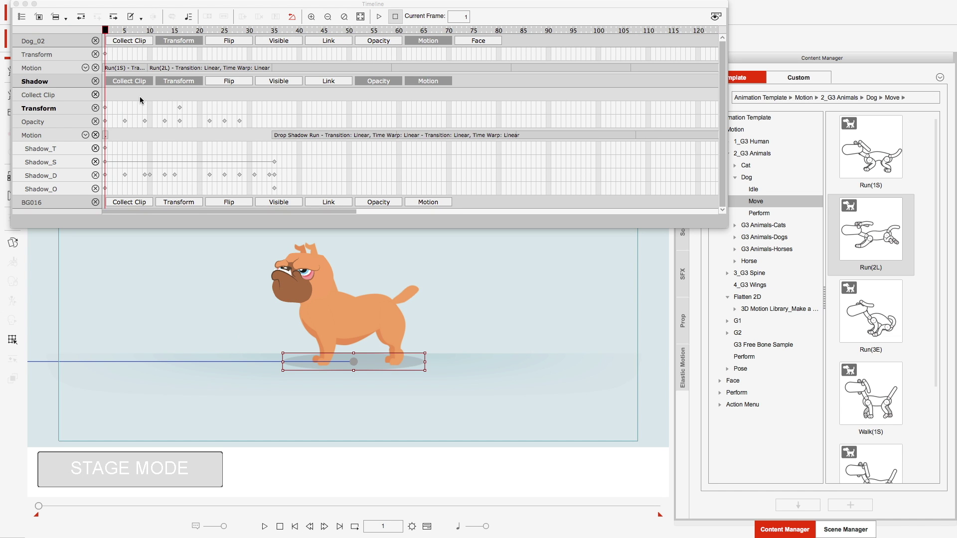
Step: Close the timeline and link the shadow to the dog's torso at frame 1
left_click_drag(66, 19, 106, 77)
left_click(56, 62)
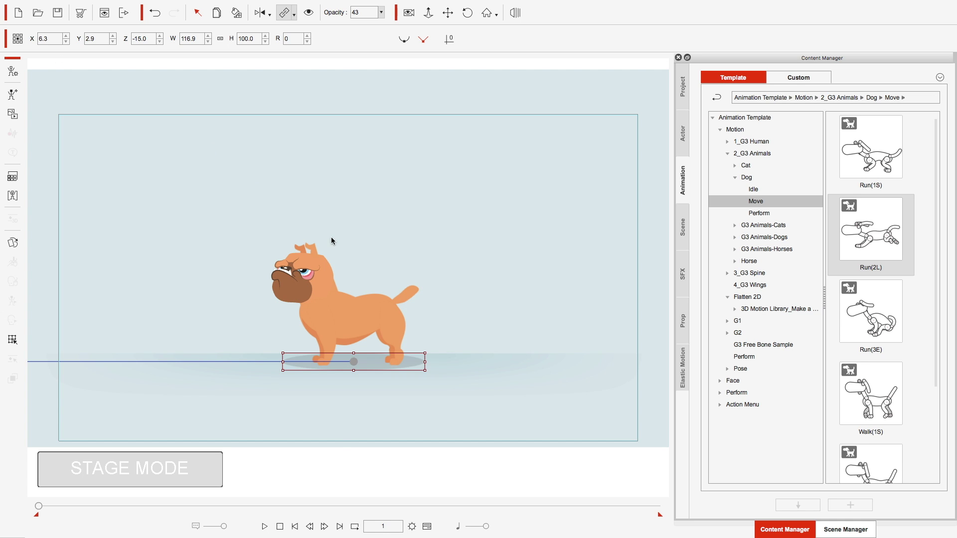
left_click(397, 241)
left_click(360, 366)
left_click(290, 13)
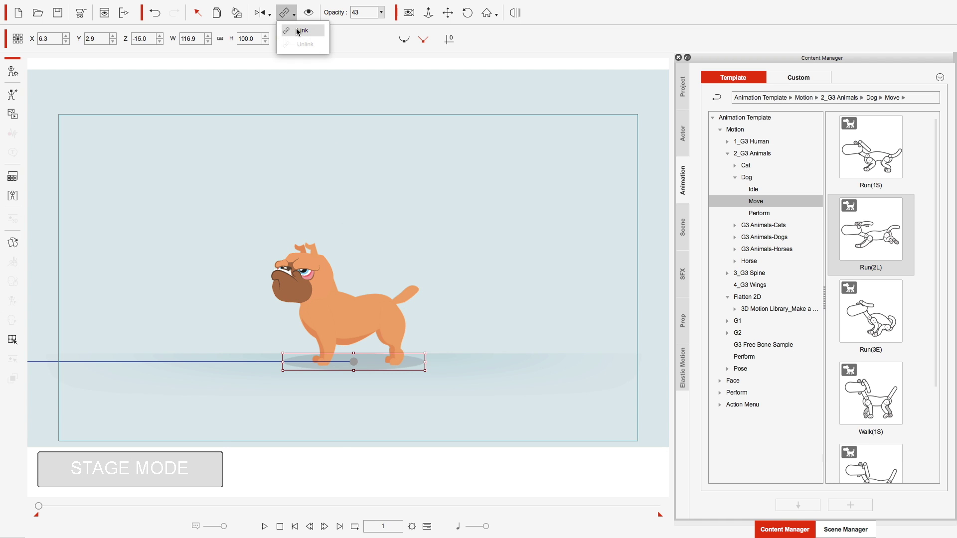
left_click(298, 31)
left_click(351, 311)
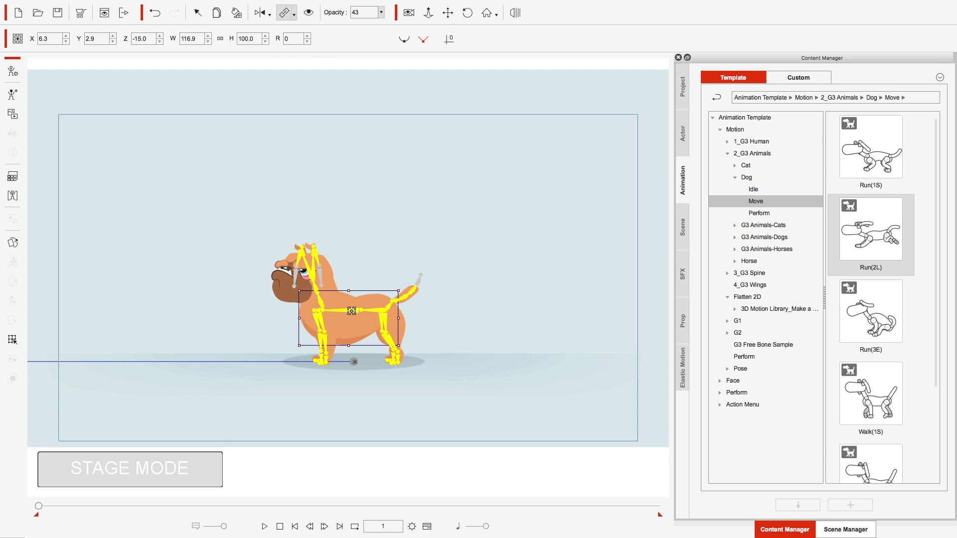
left_click(351, 312)
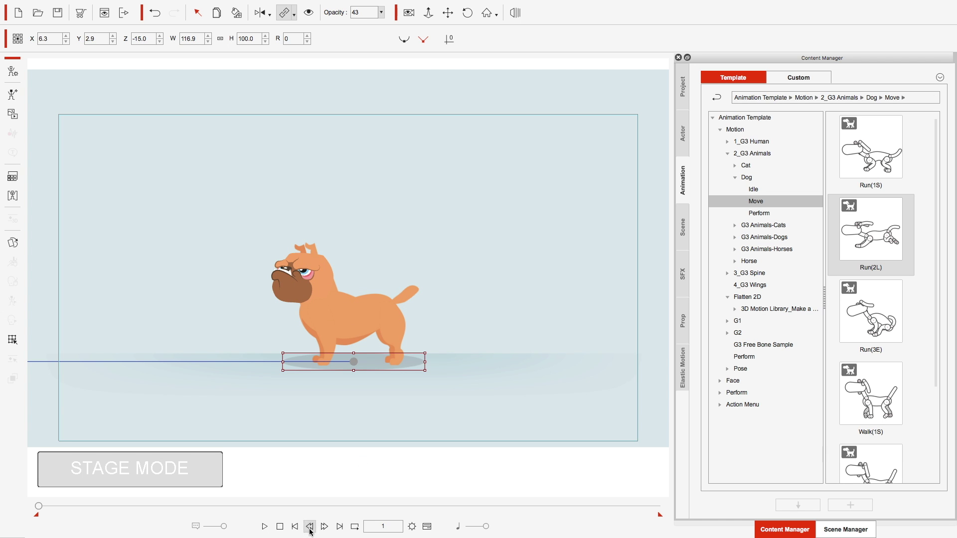
Step: Play the animation from frame 1 to review how the linked shadow moves, and return to the first frame
left_click(265, 526)
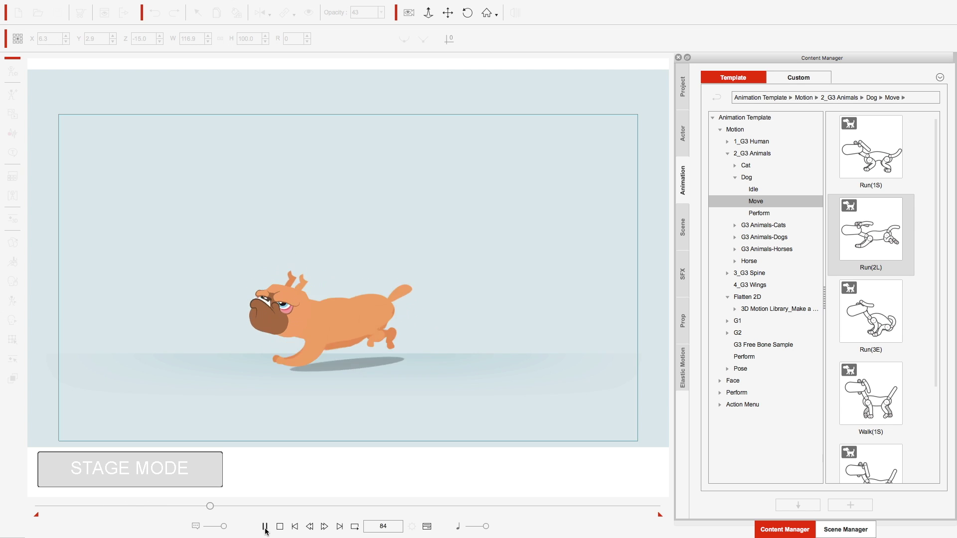
left_click(294, 531)
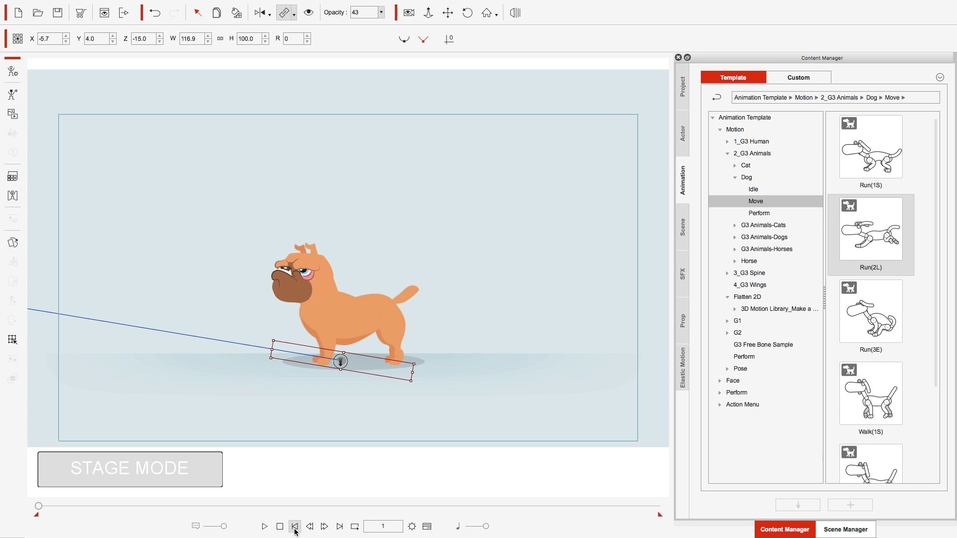
left_click(294, 528)
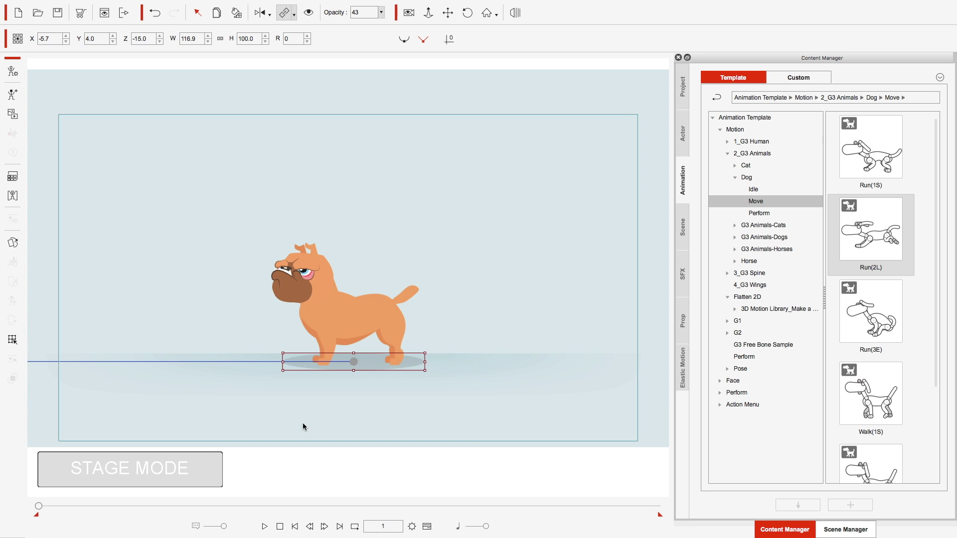
Step: Unlink the shadow from the dog at frame 1 and deselect the shadow
left_click(295, 14)
left_click(305, 44)
left_click(349, 409)
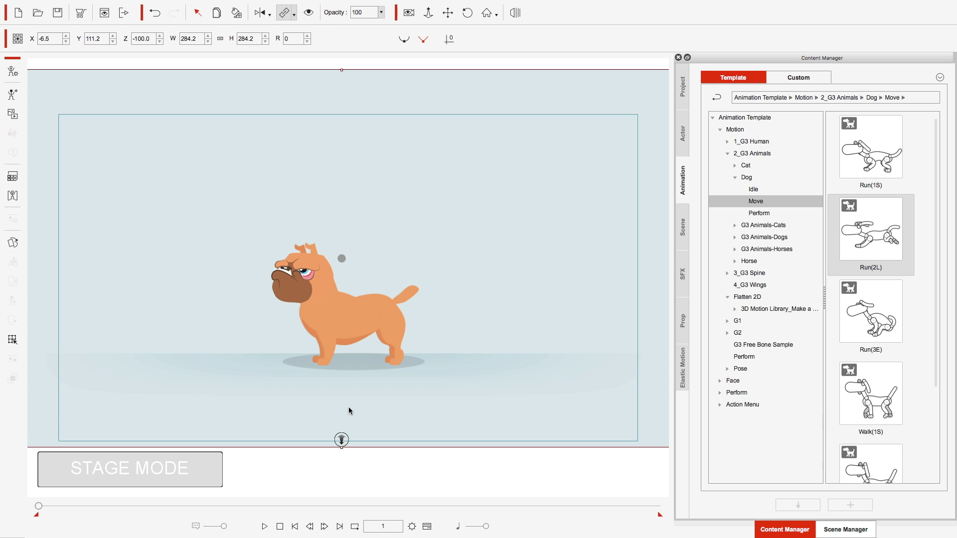